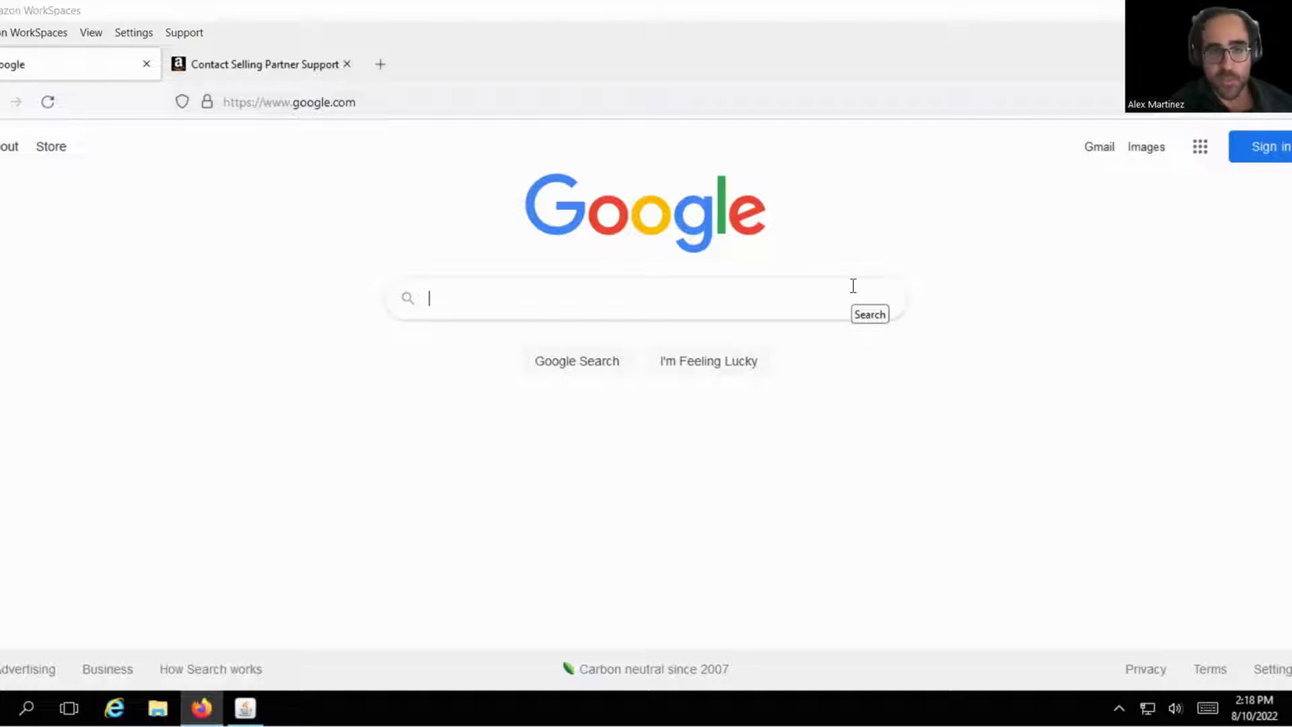
- Search Google for "uspto trademark search" and open the USPTO Search trademark database result
left_click(661, 311)
type("uspto trad")
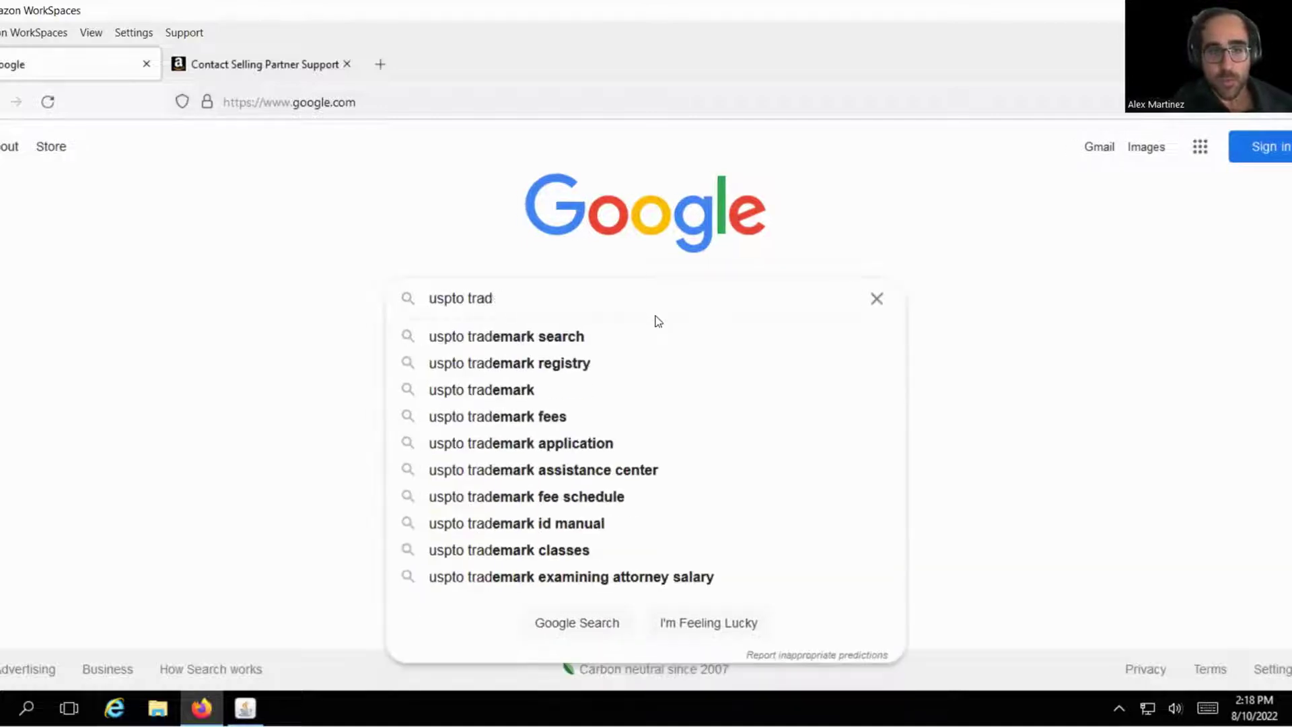
type("emark search")
key("Return")
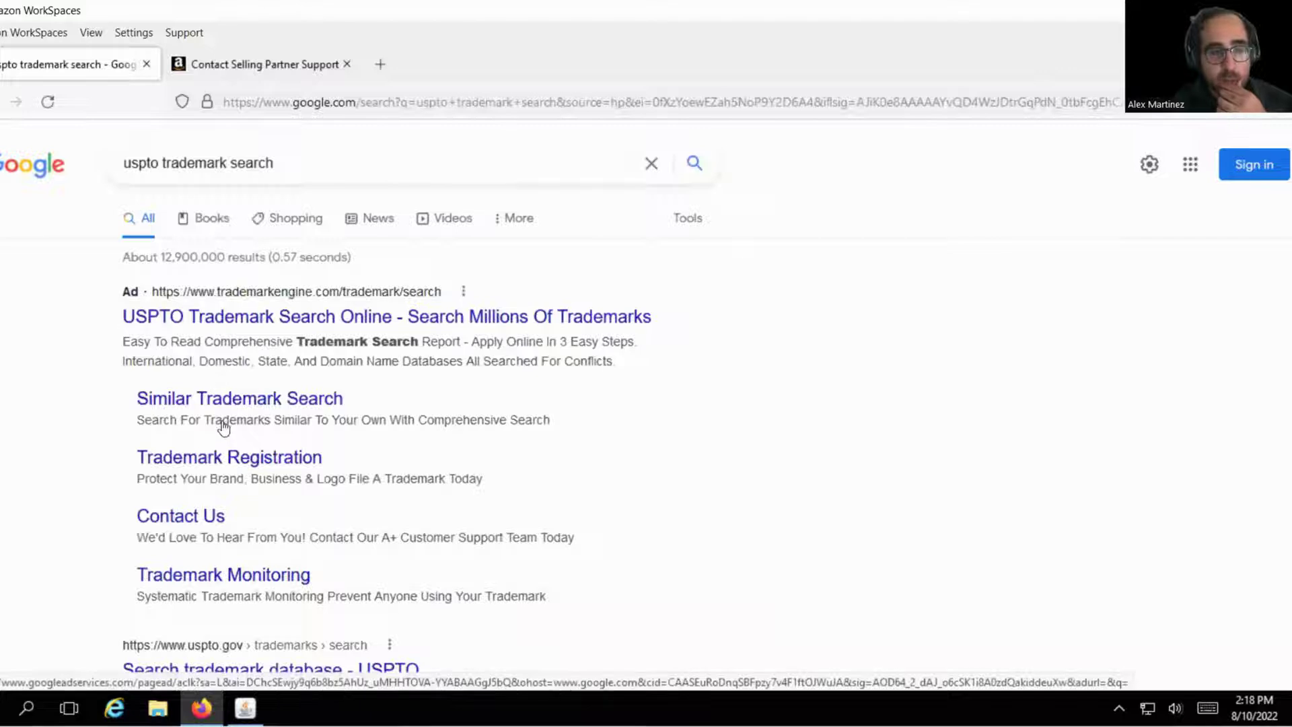
scroll(215, 471, "down", 2)
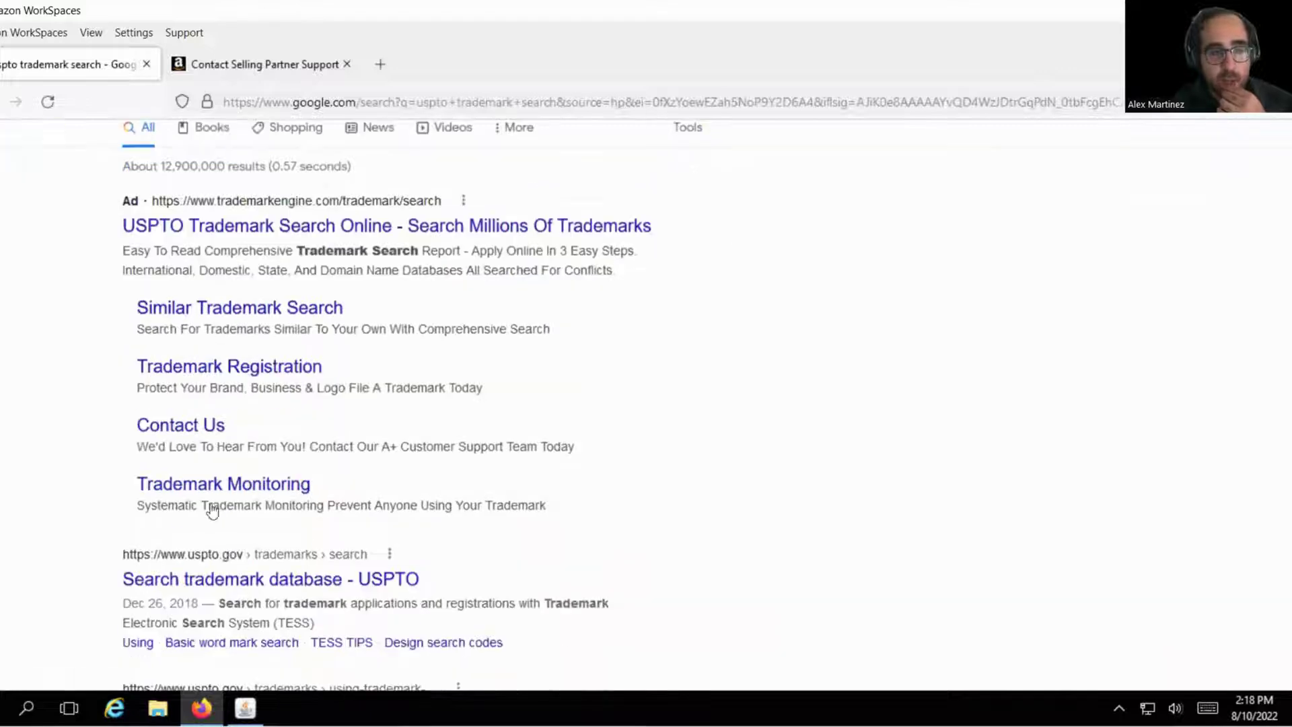
left_click(173, 578)
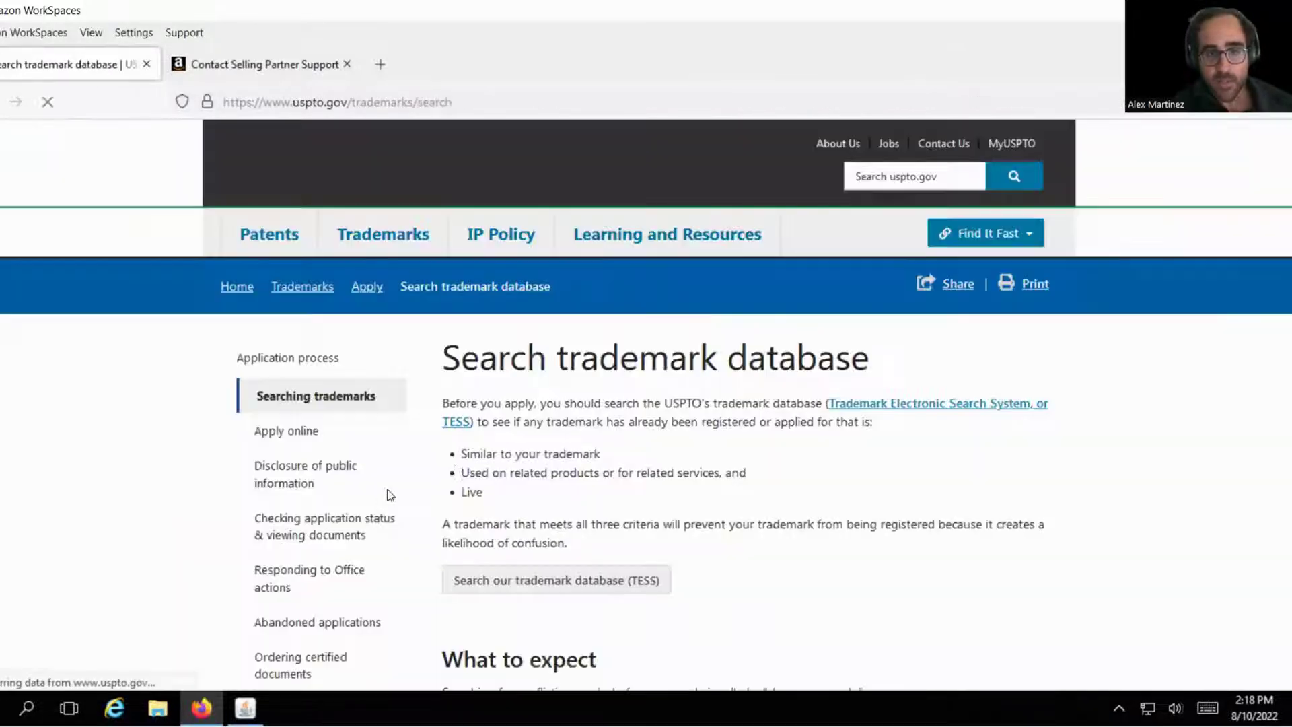
- Open the TESS trademark database and run a Basic Word Mark Search for "ECOMPETE SOLUTIONS"
left_click(512, 573)
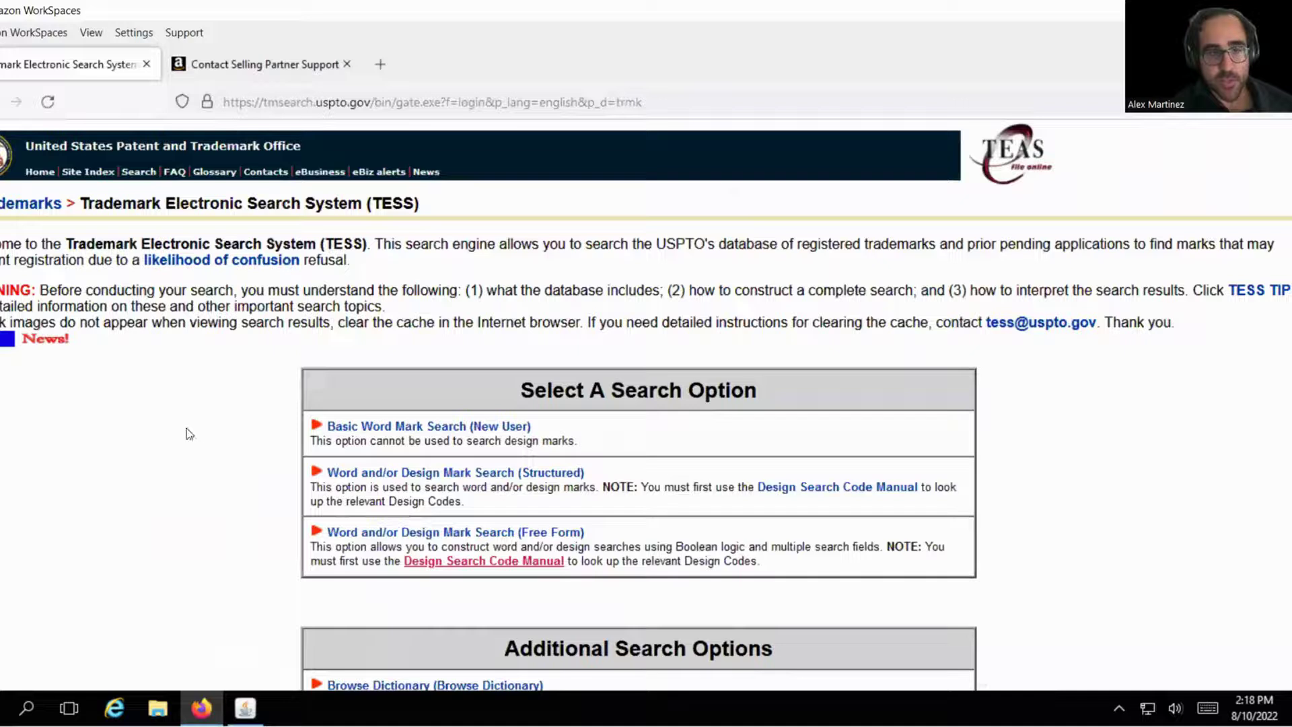
left_click(369, 426)
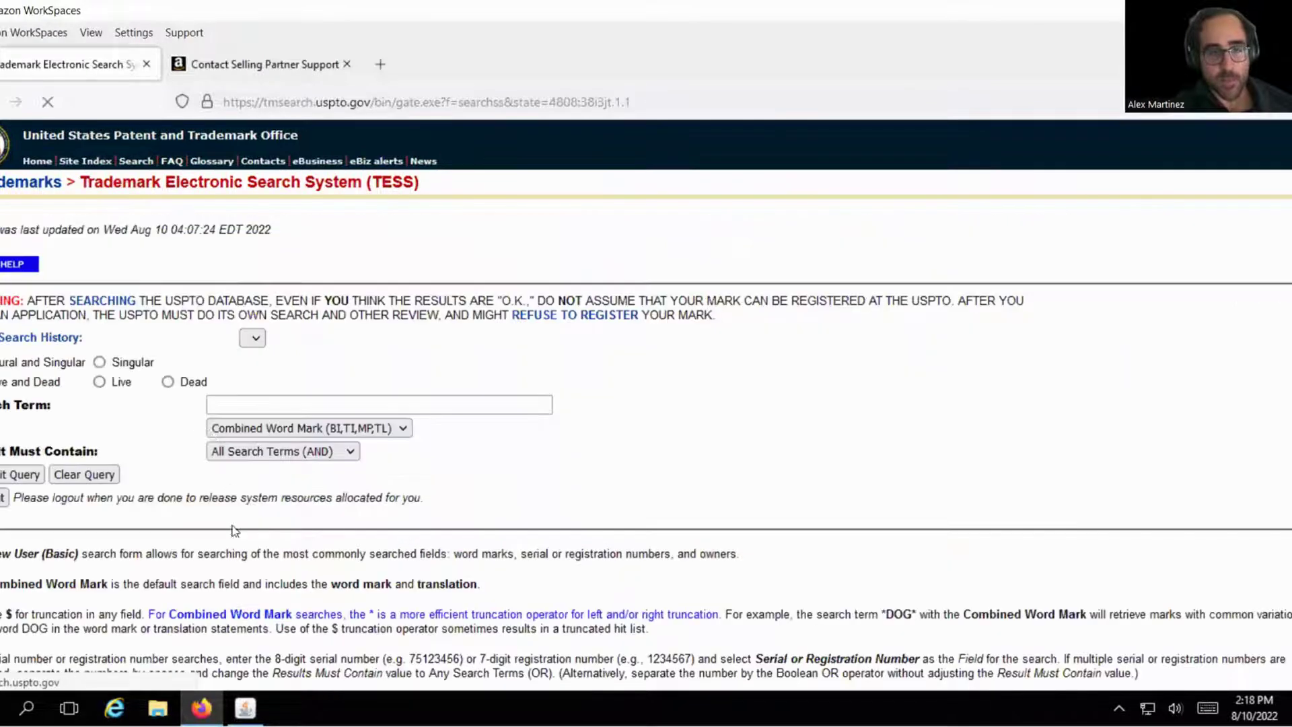
left_click(225, 403)
type("ECOMP")
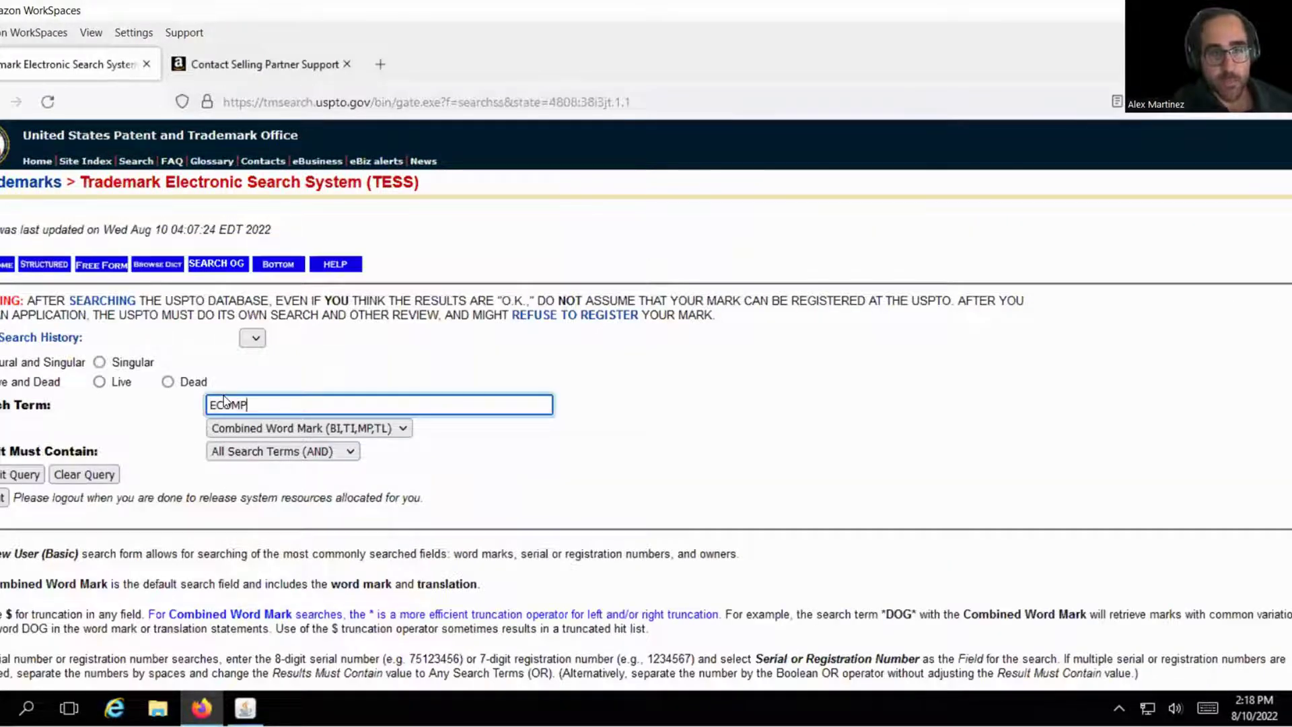
type("ETE SOLUTIONS")
key("Return")
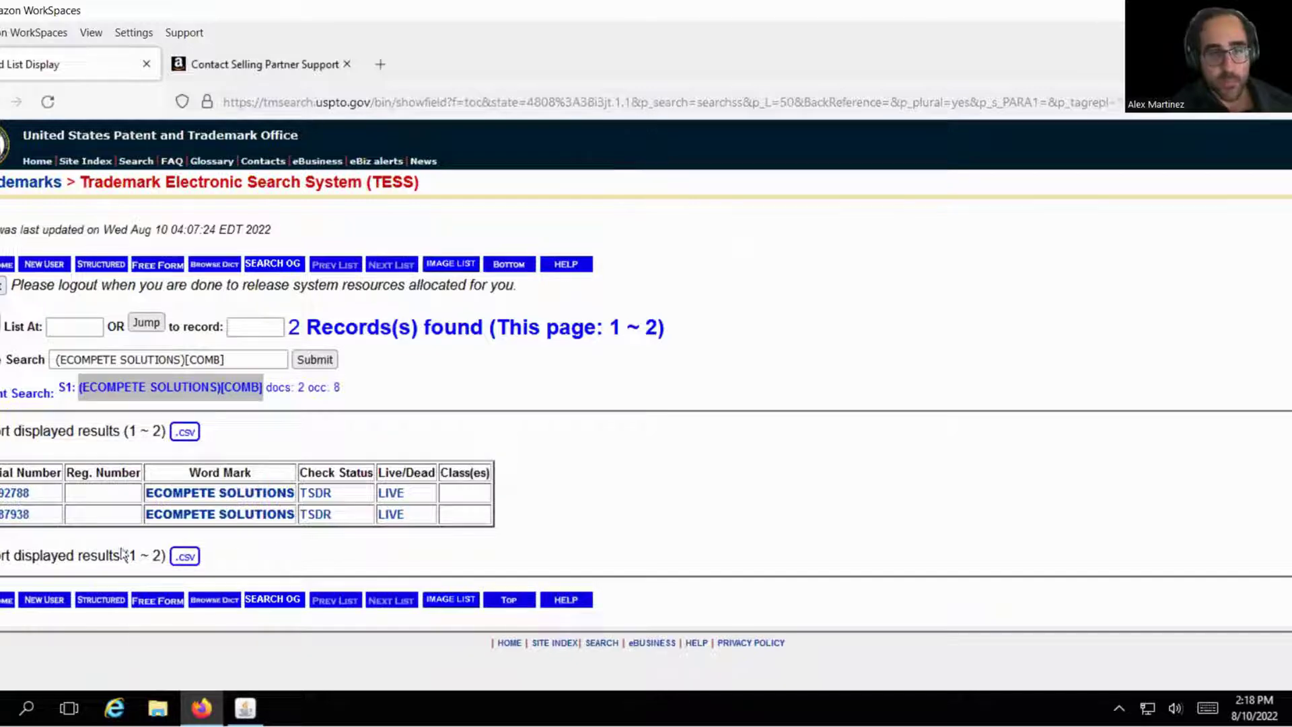
- Open the first ECOMPETE SOLUTIONS record and examine its owner, serial number, register type and word mark
left_click(191, 496)
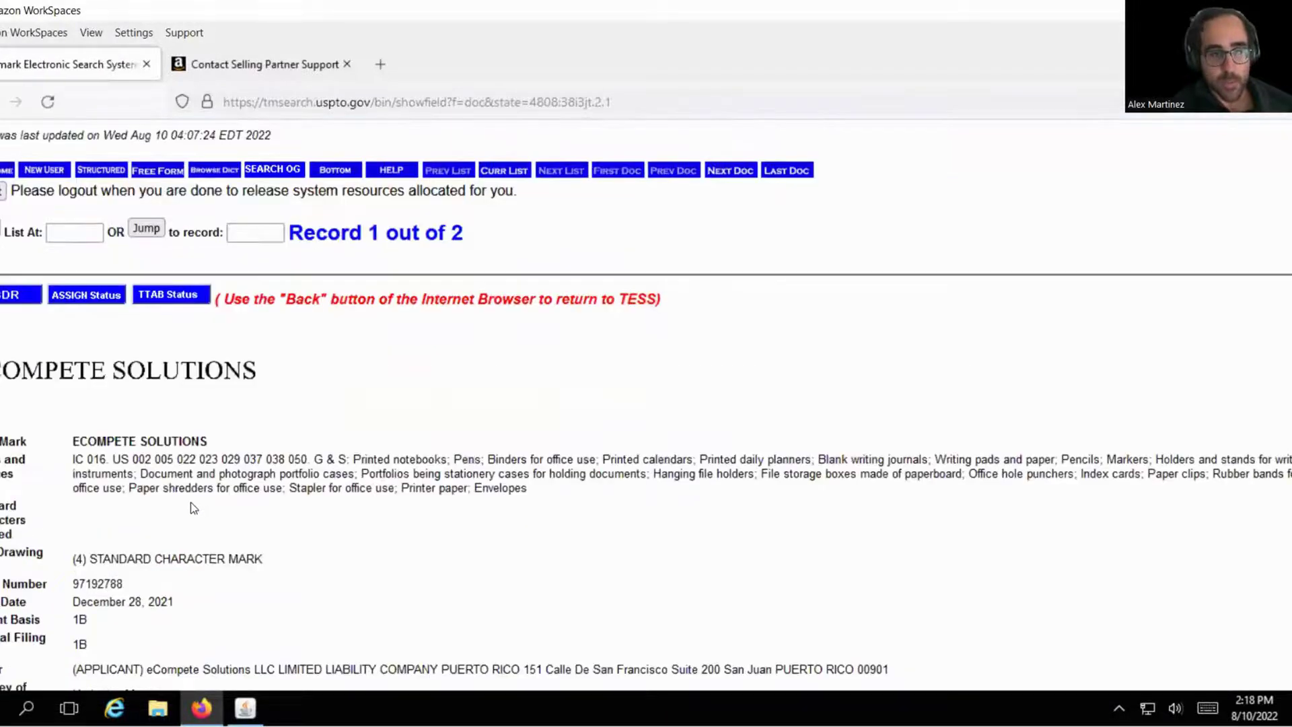
scroll(190, 504, "down", 3)
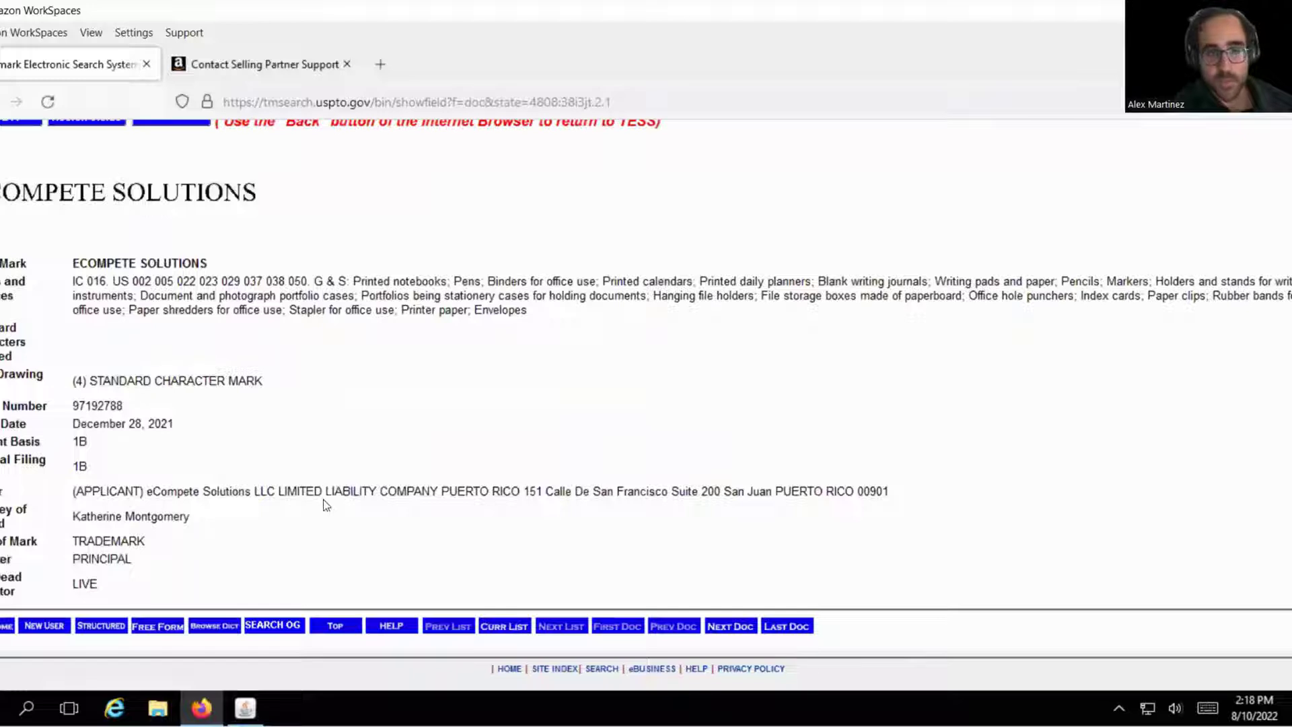
left_click_drag(195, 491, 740, 491)
left_click(474, 354)
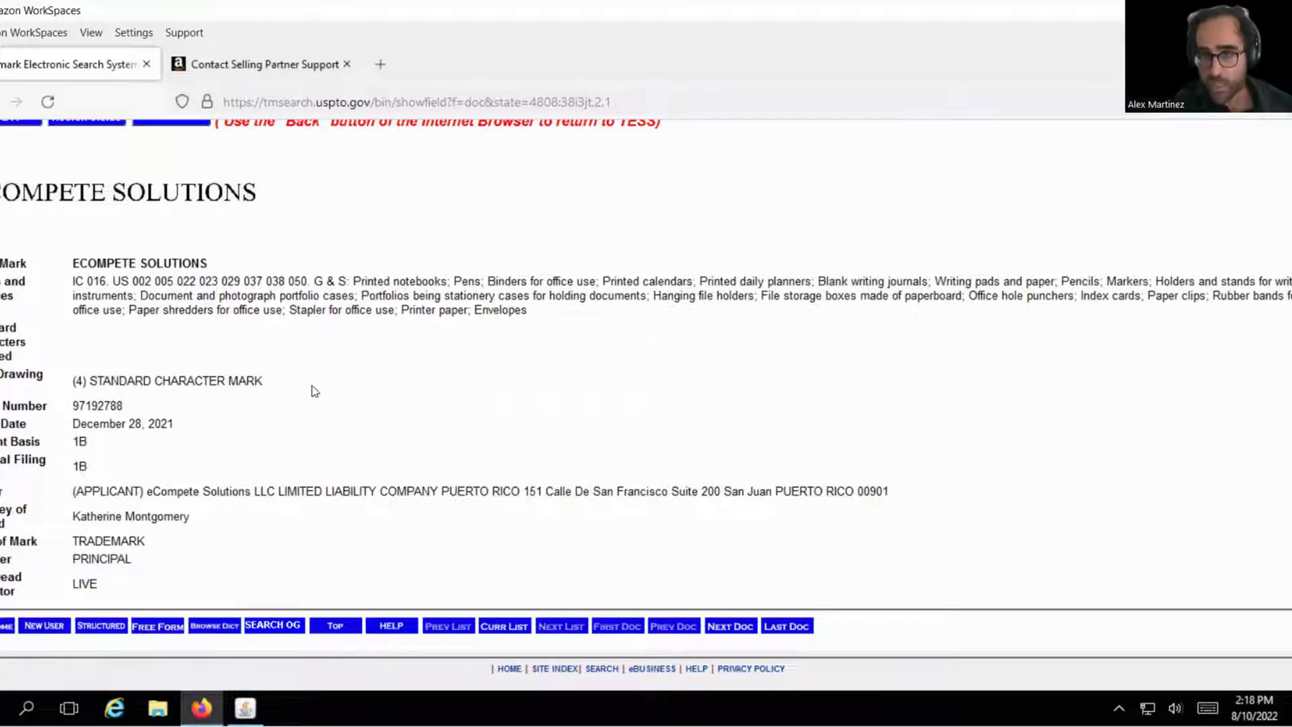
mouse_move(79, 407)
left_mouse_down()
mouse_move(111, 405)
mouse_move(64, 412)
left_mouse_up()
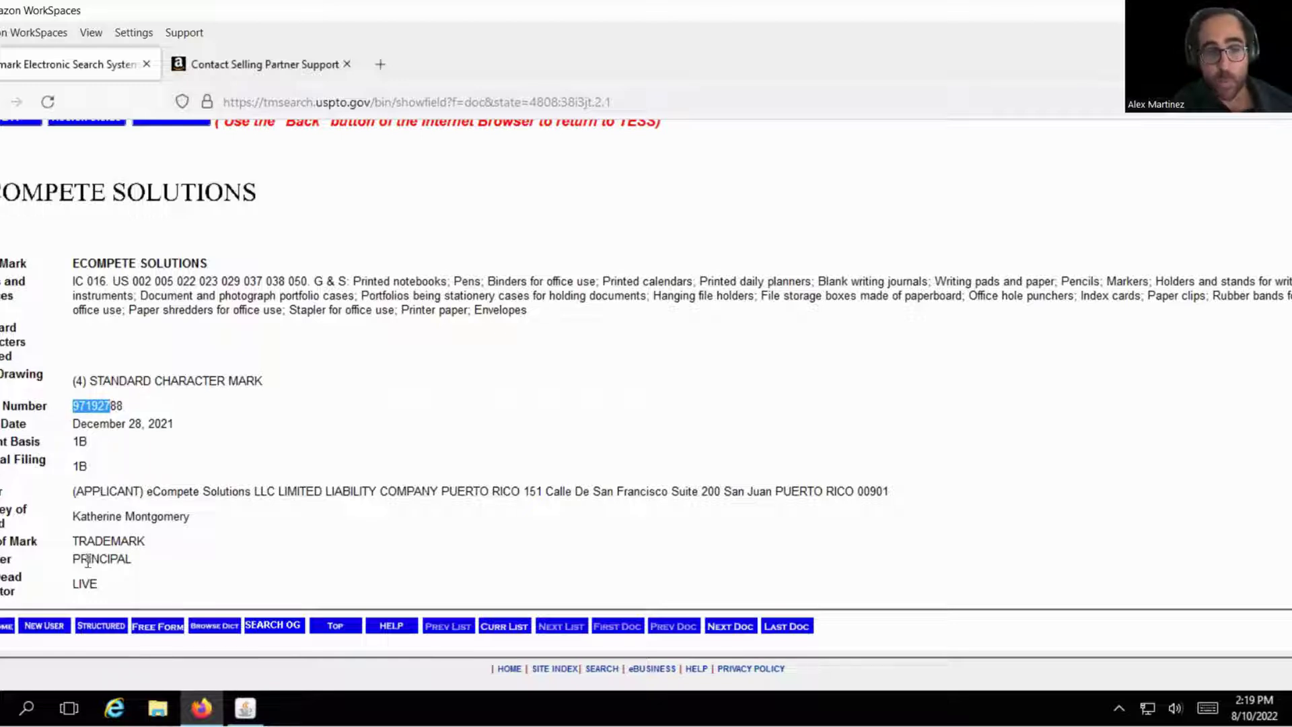
left_click_drag(73, 561, 105, 559)
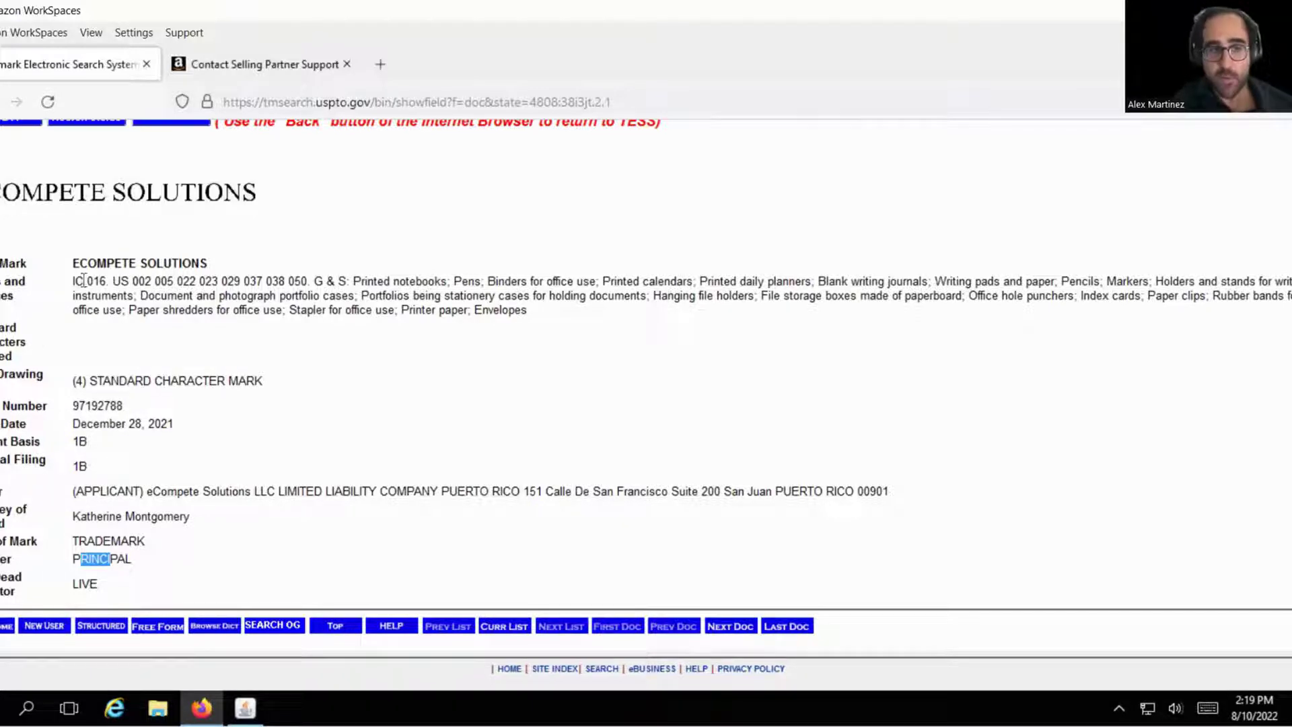
left_click_drag(72, 263, 201, 263)
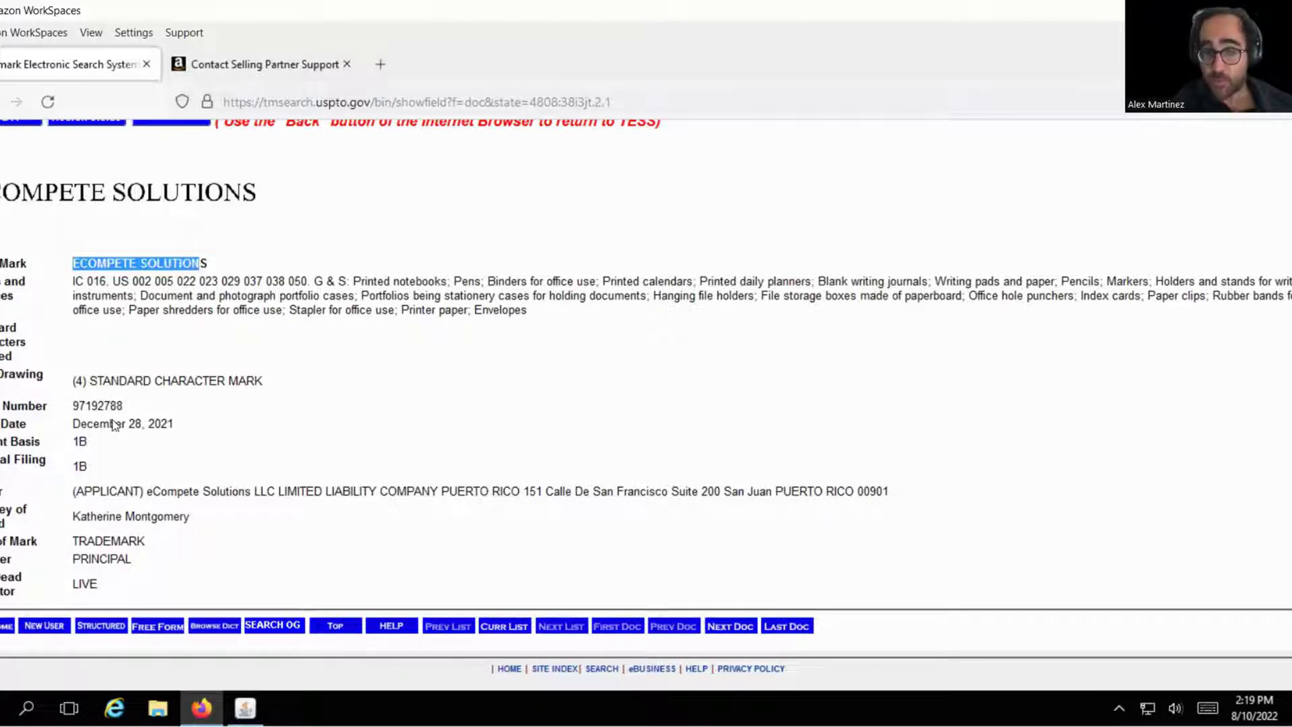
left_click_drag(78, 406, 125, 405)
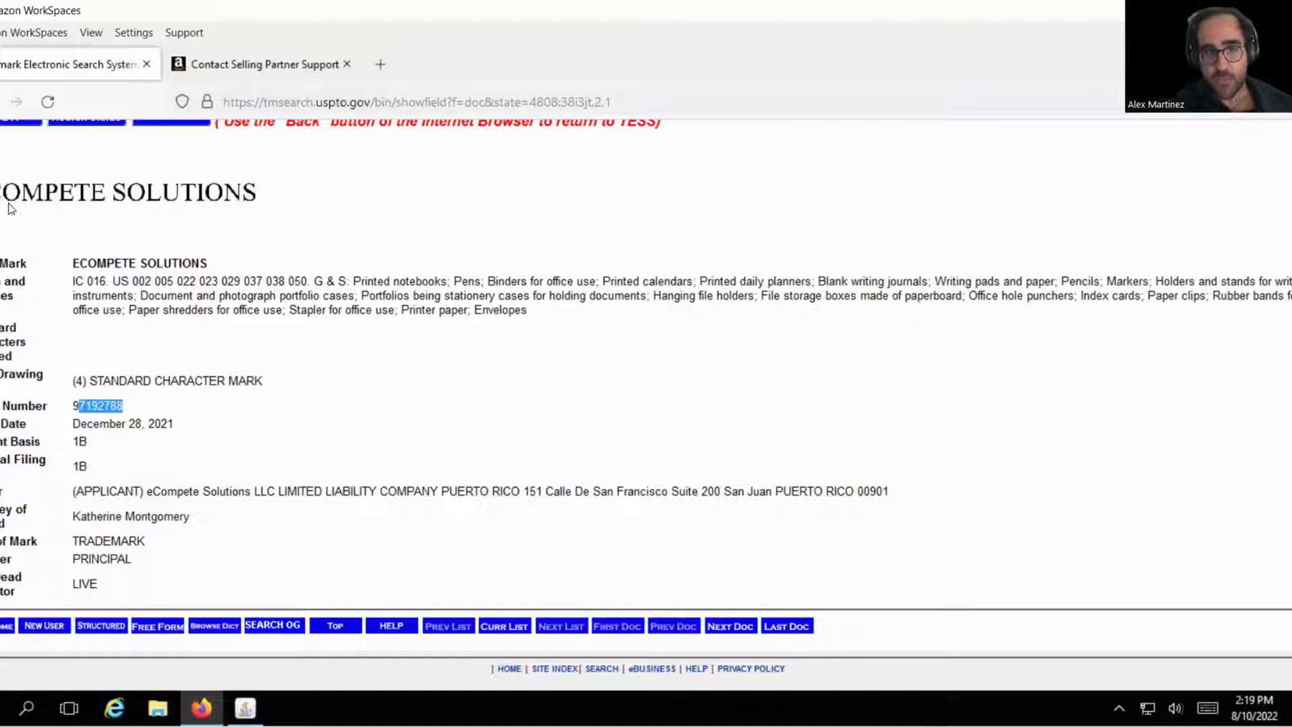
left_click_drag(118, 204, 194, 218)
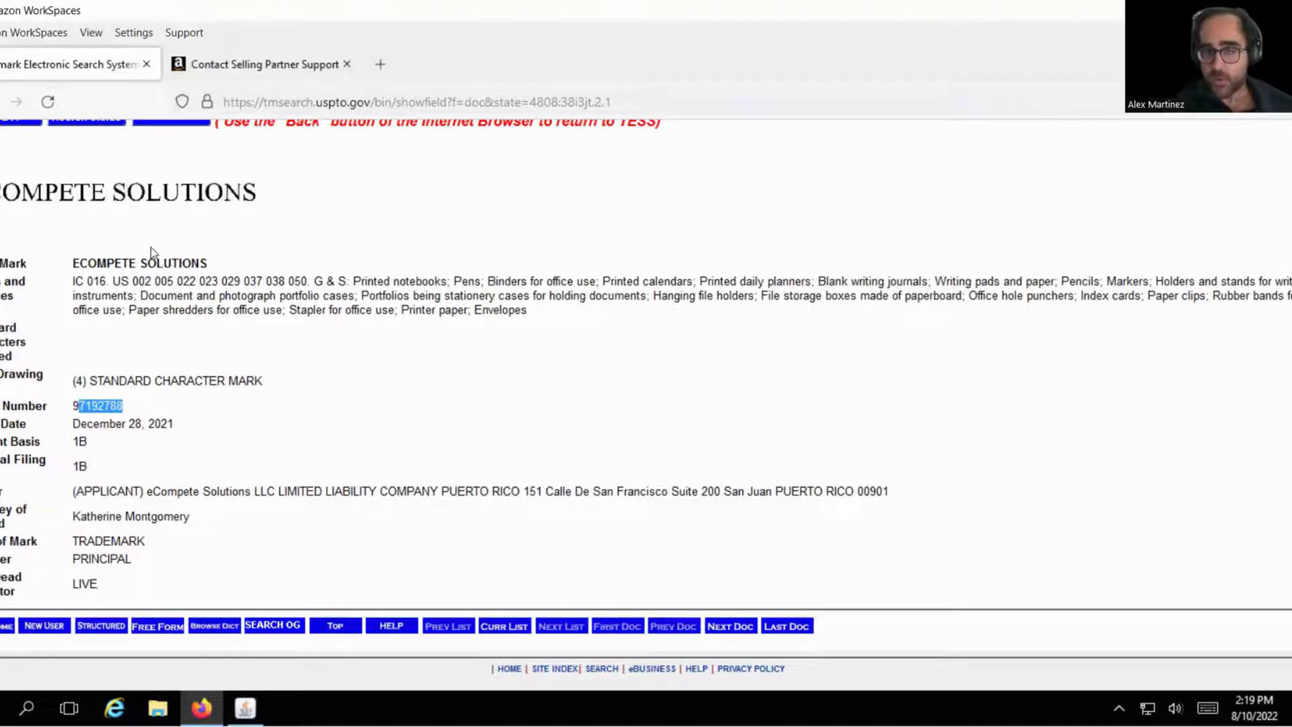
left_click(374, 105)
type("www.google.com/")
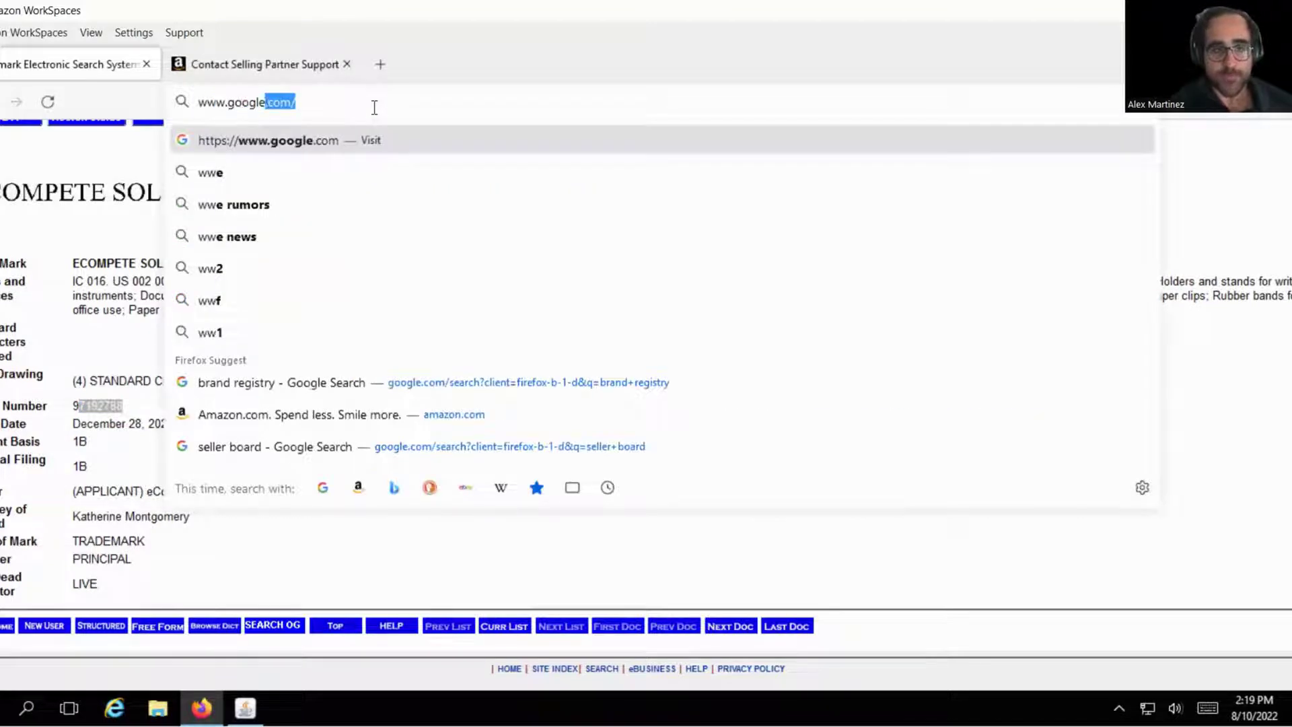
key("Return")
type("b")
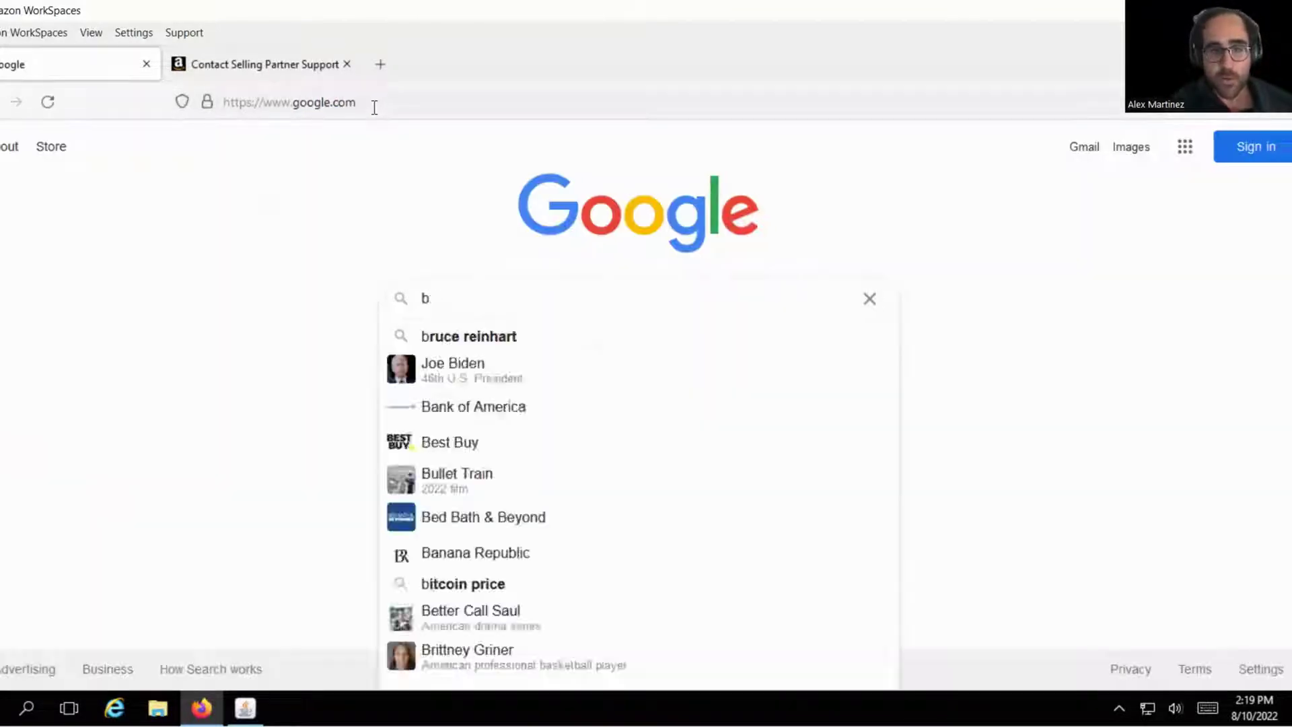
type("rand registry")
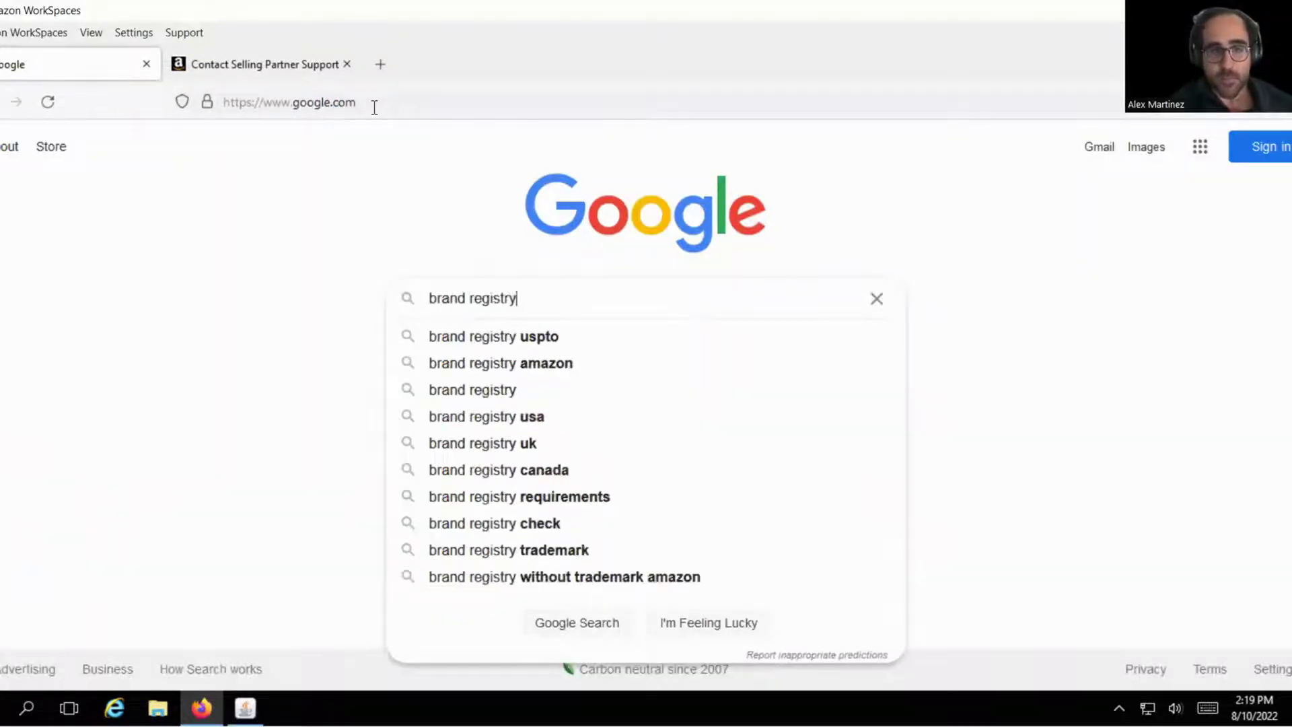
key("Return")
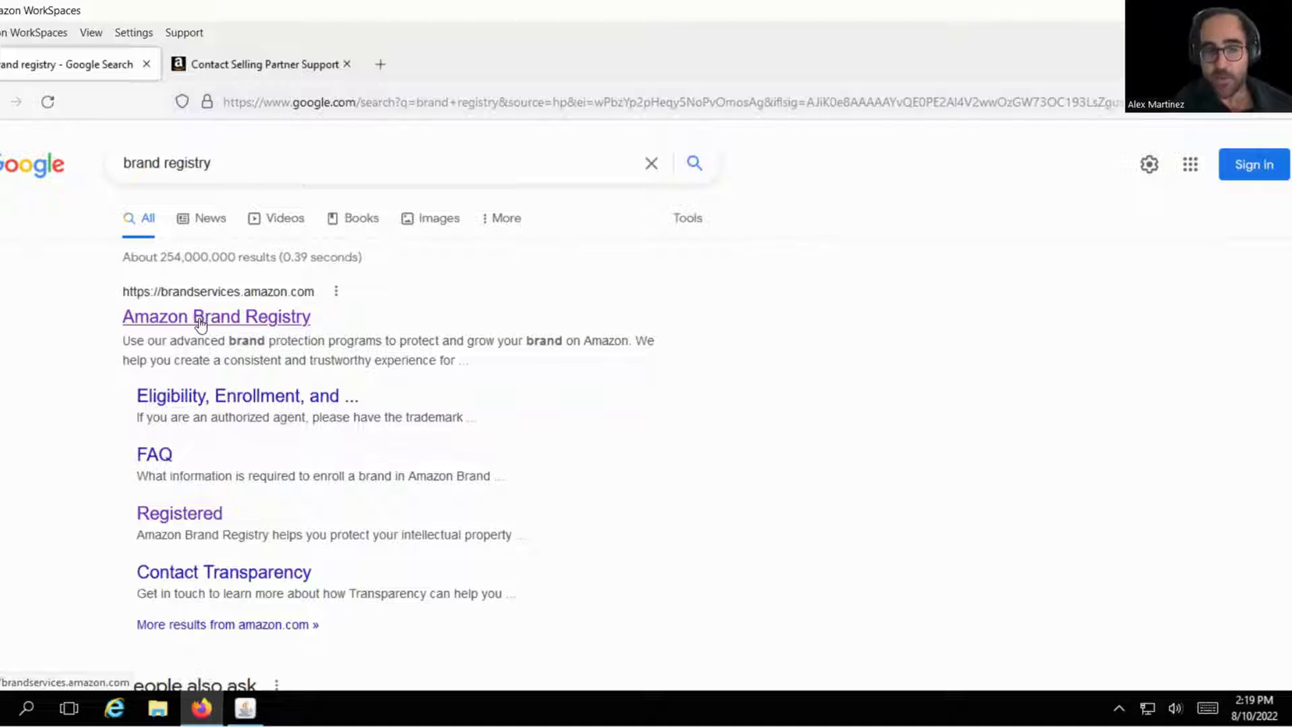
left_click(199, 320)
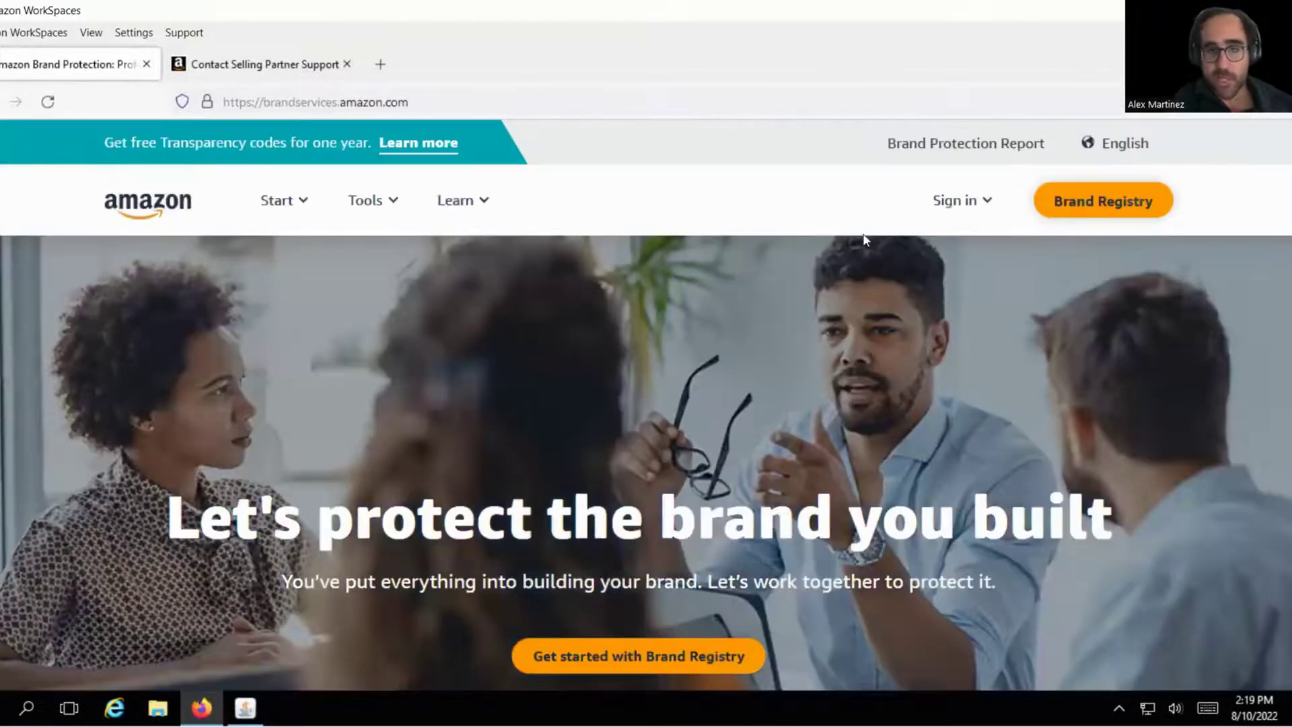
- Go to the Brand Registry sign-in and, in the registry's welcome page, look at the notice about reported violations
left_click(943, 203)
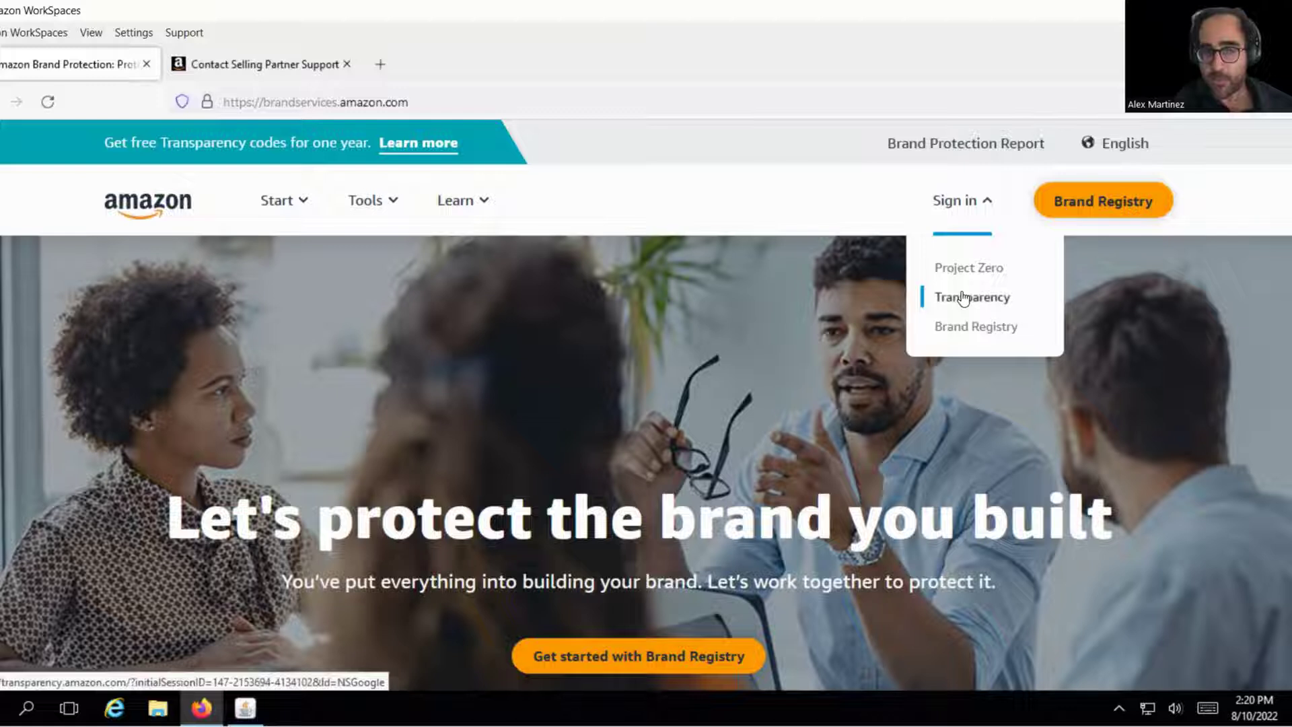
left_click(965, 330)
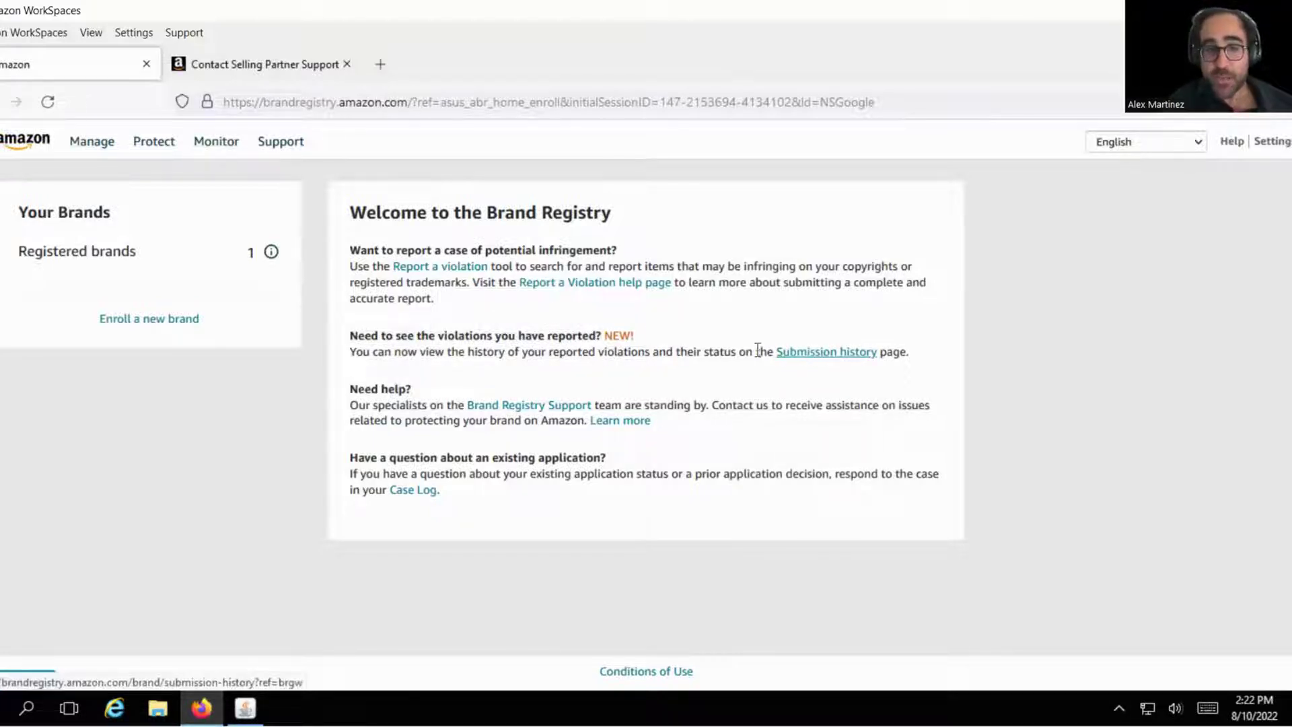
left_click_drag(613, 335, 635, 337)
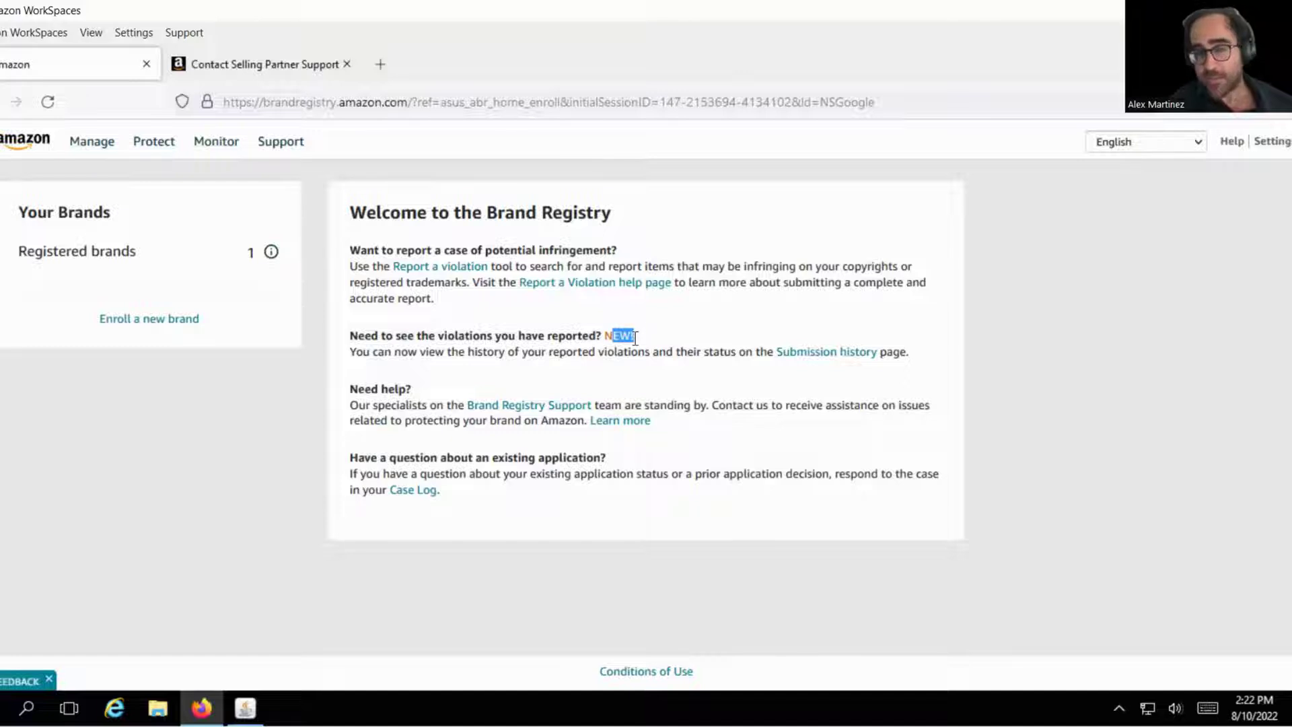
left_click(685, 328)
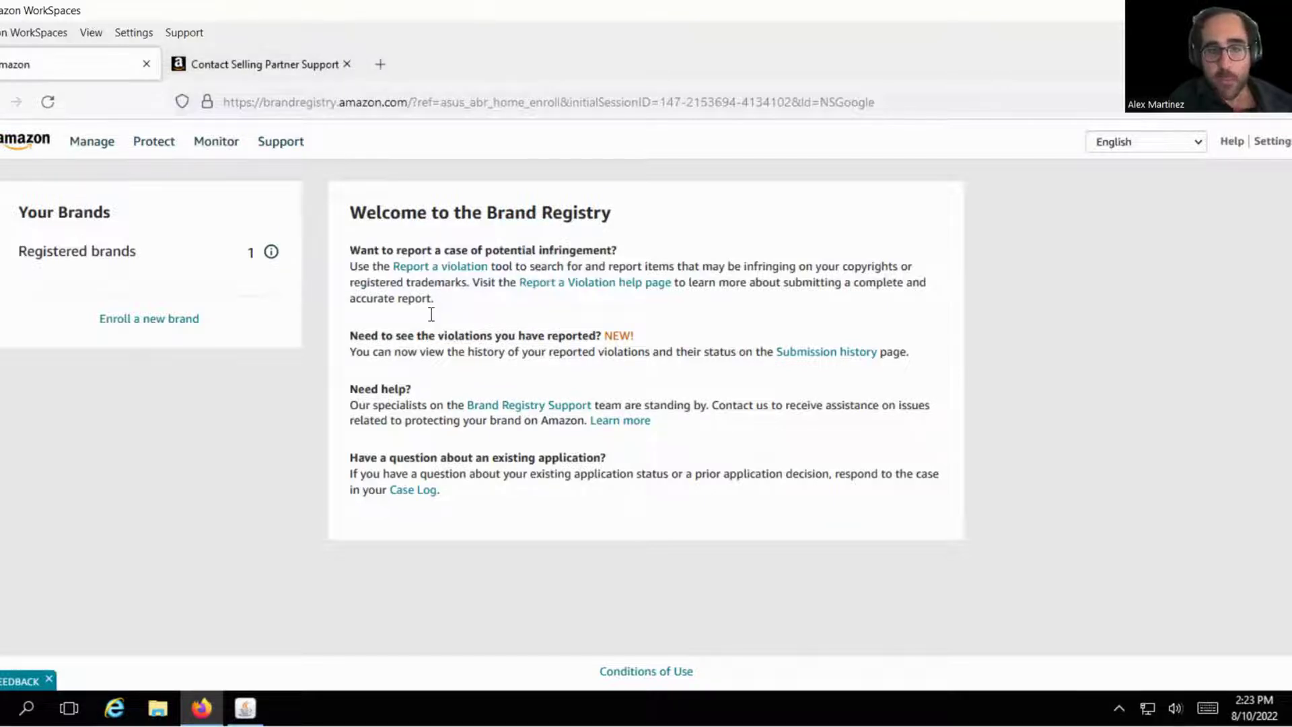
- Switch to the open Brand Registry Support page and examine the user-role request form and its Administrator, Rights Owner and Registered Agent definitions
left_click(258, 83)
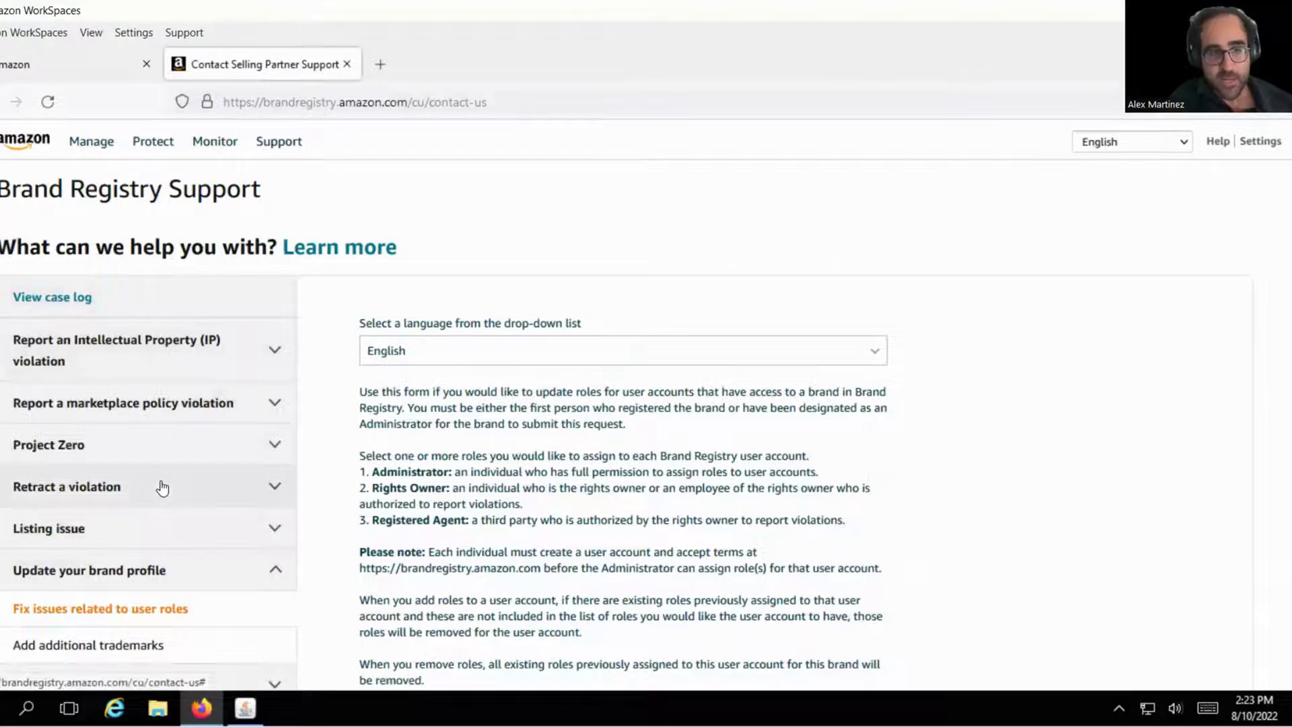
scroll(162, 487, "down", 3)
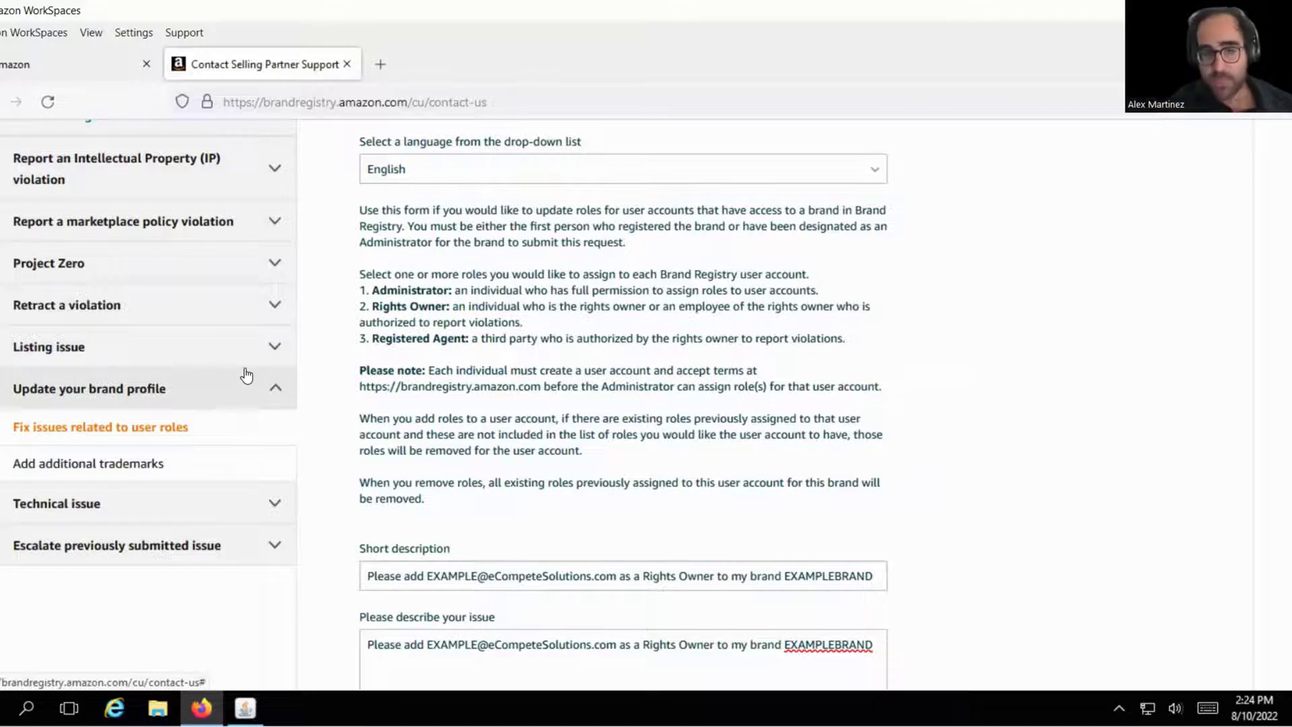
scroll(538, 353, "down", 3)
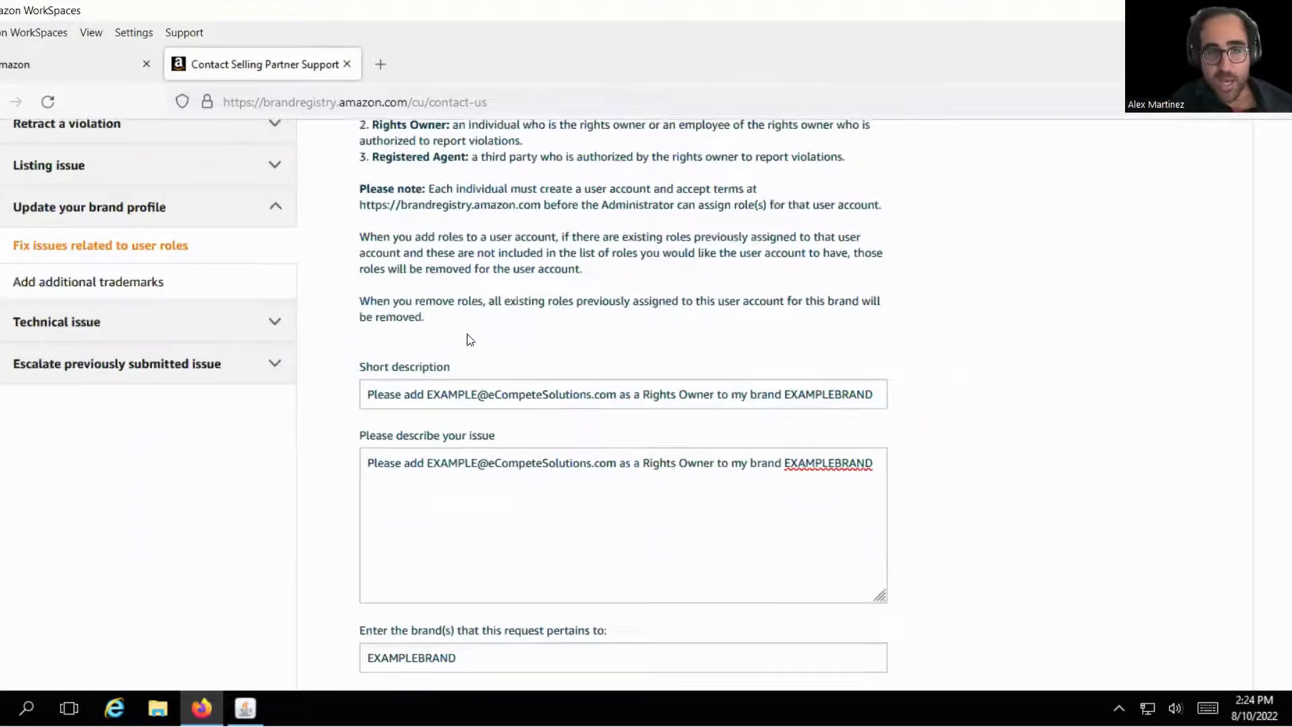
scroll(470, 338, "up", 4)
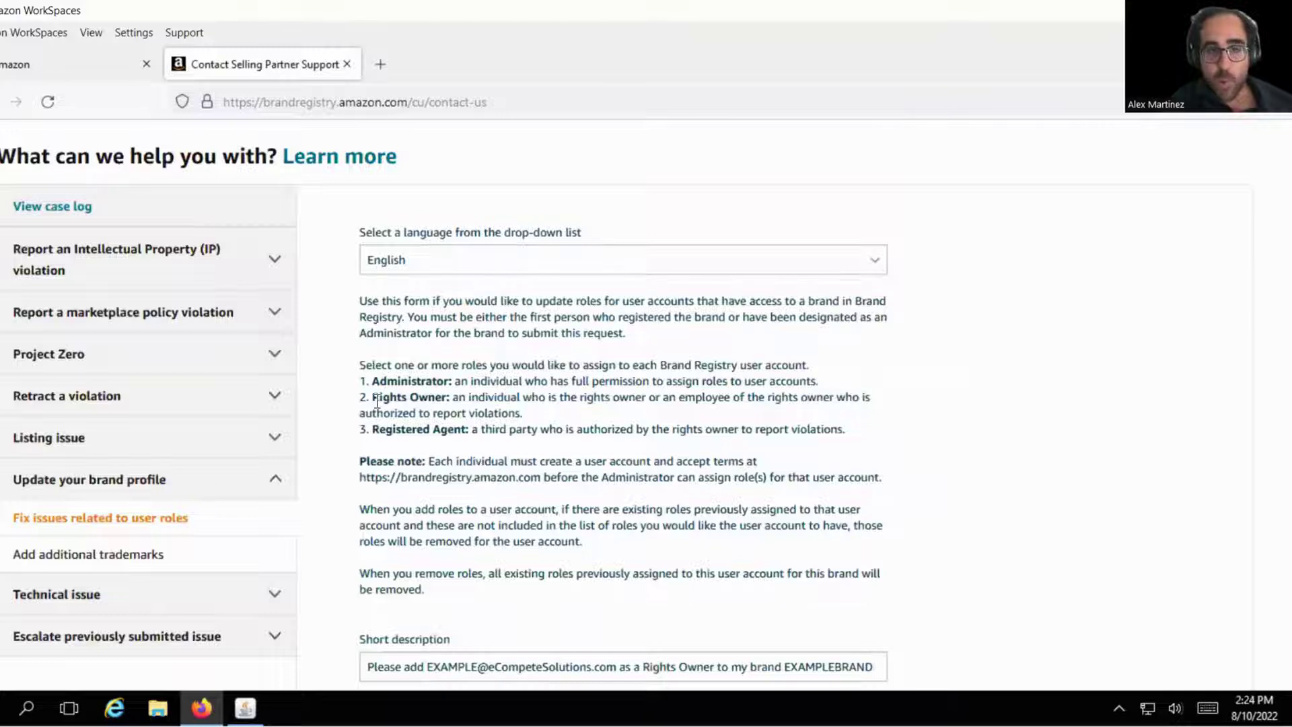
left_click_drag(372, 397, 445, 398)
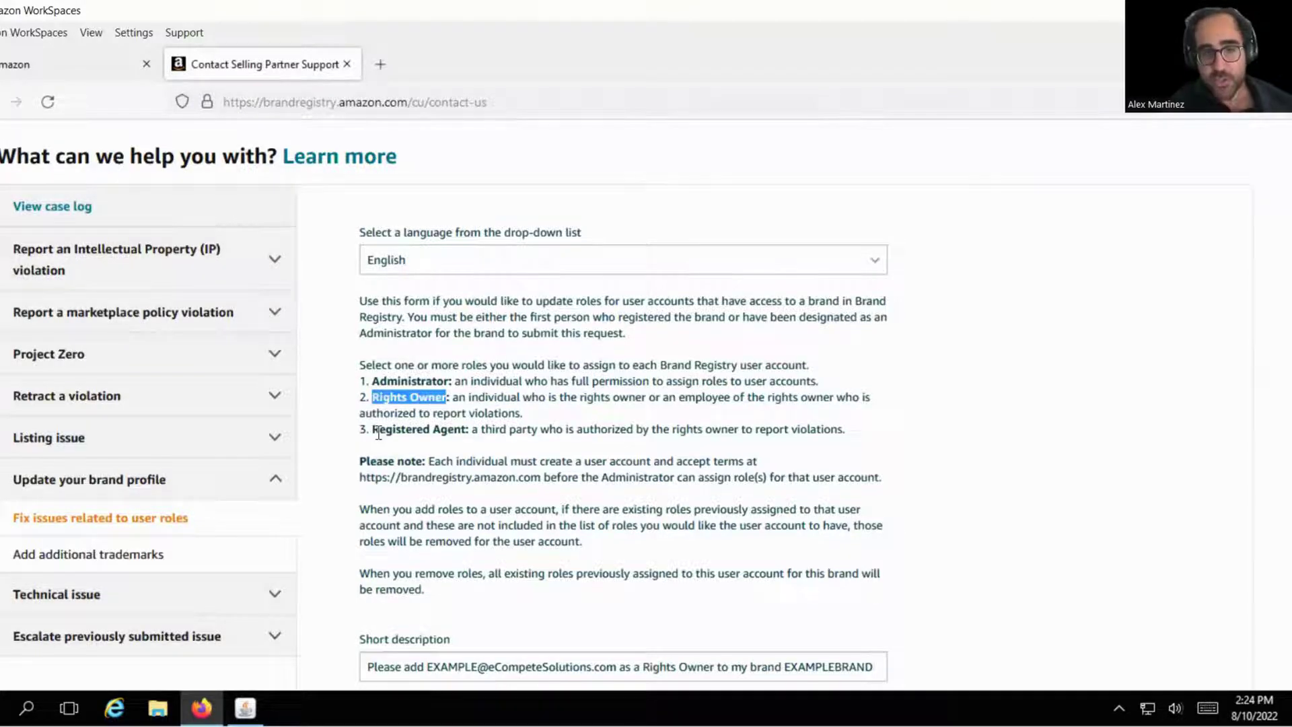
left_click_drag(374, 431, 452, 437)
left_click_drag(372, 397, 436, 403)
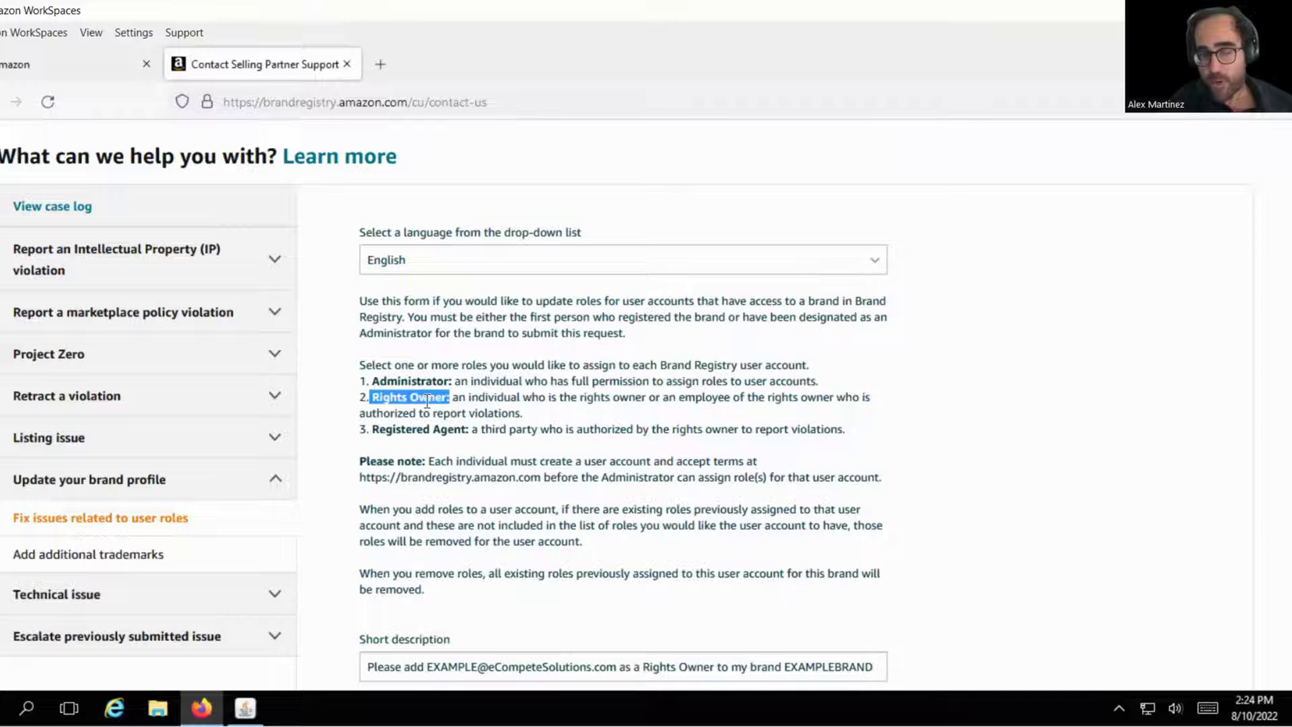
left_click_drag(372, 397, 432, 396)
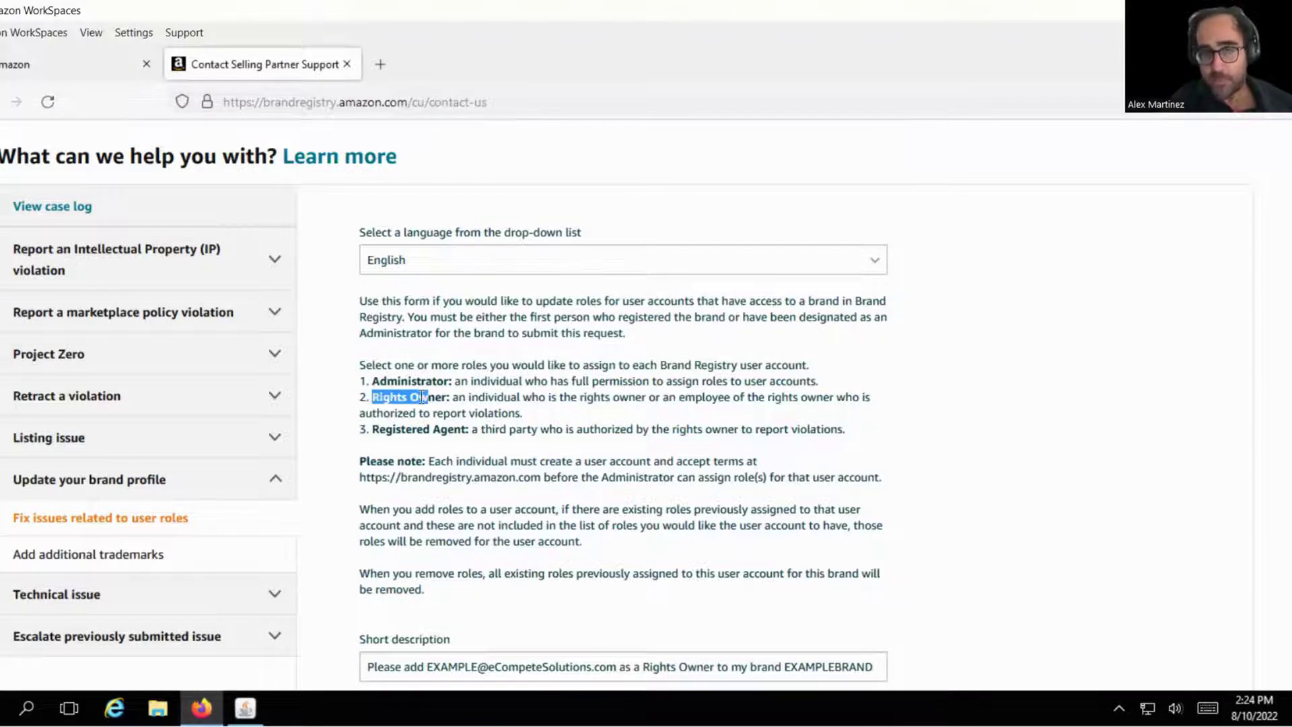
left_click_drag(368, 381, 444, 378)
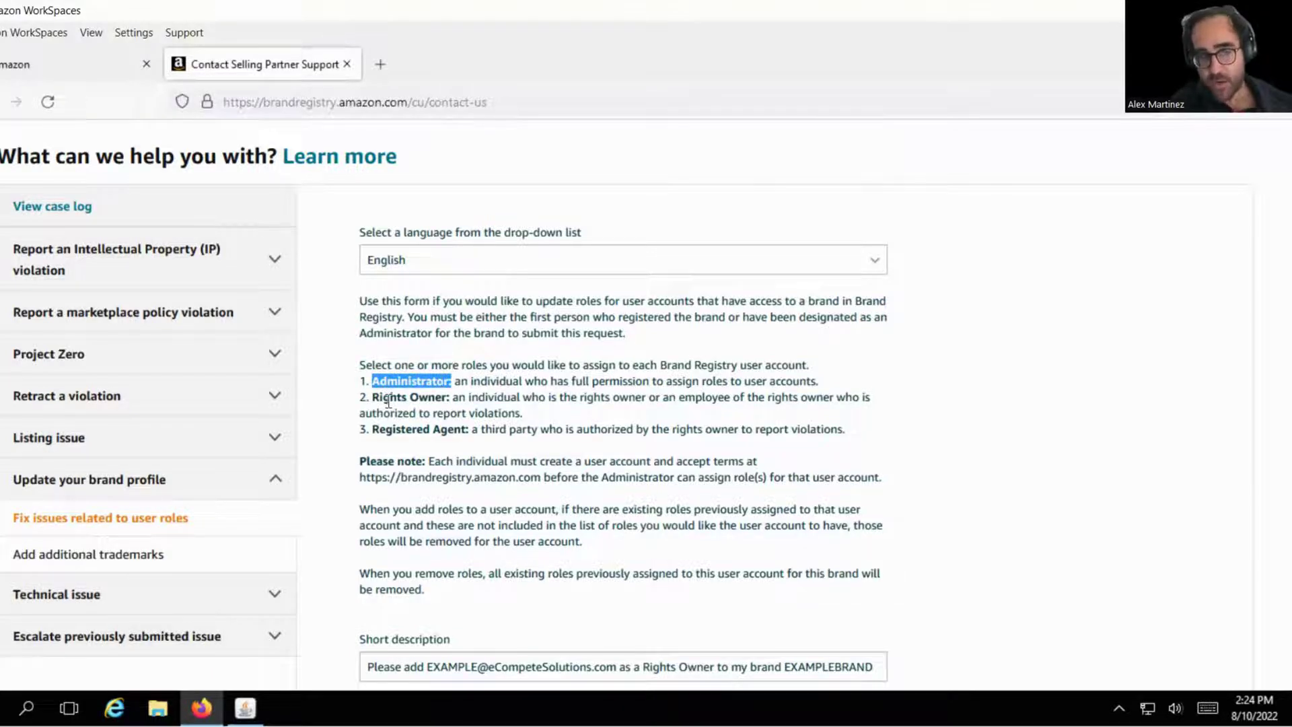
left_click_drag(372, 397, 423, 384)
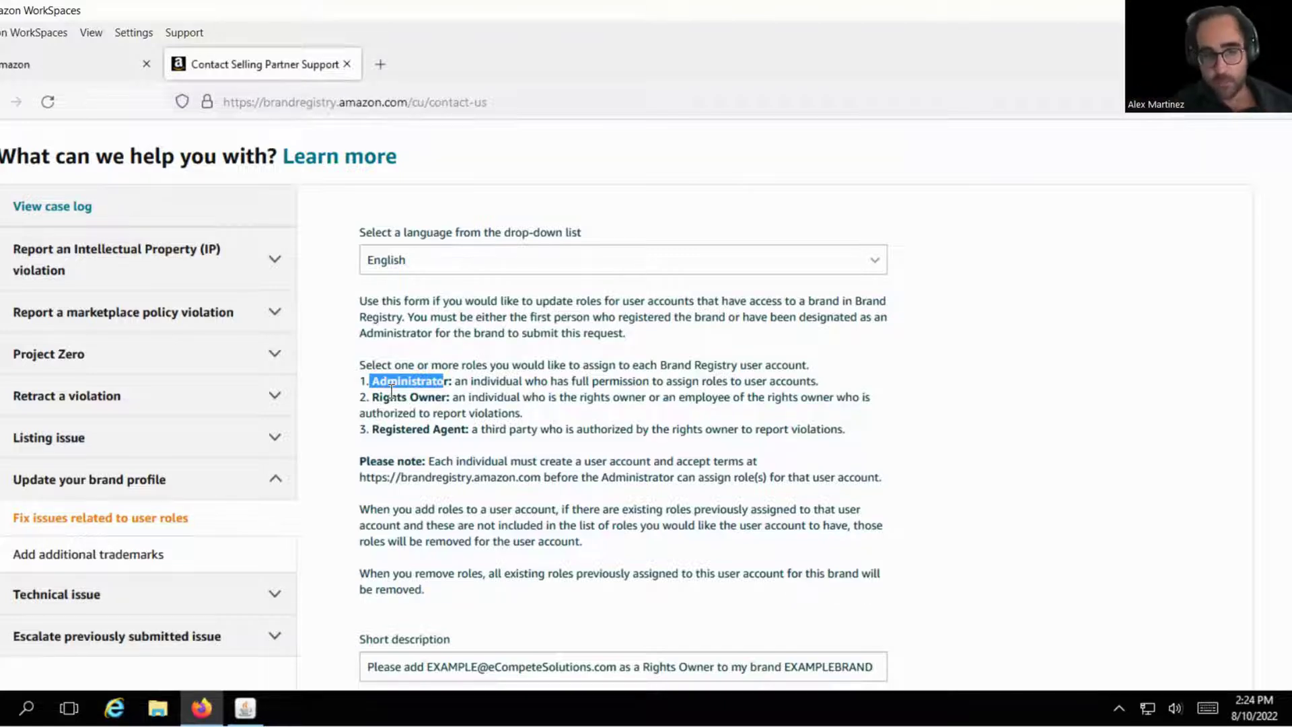
left_click(390, 389)
left_click_drag(374, 381, 436, 380)
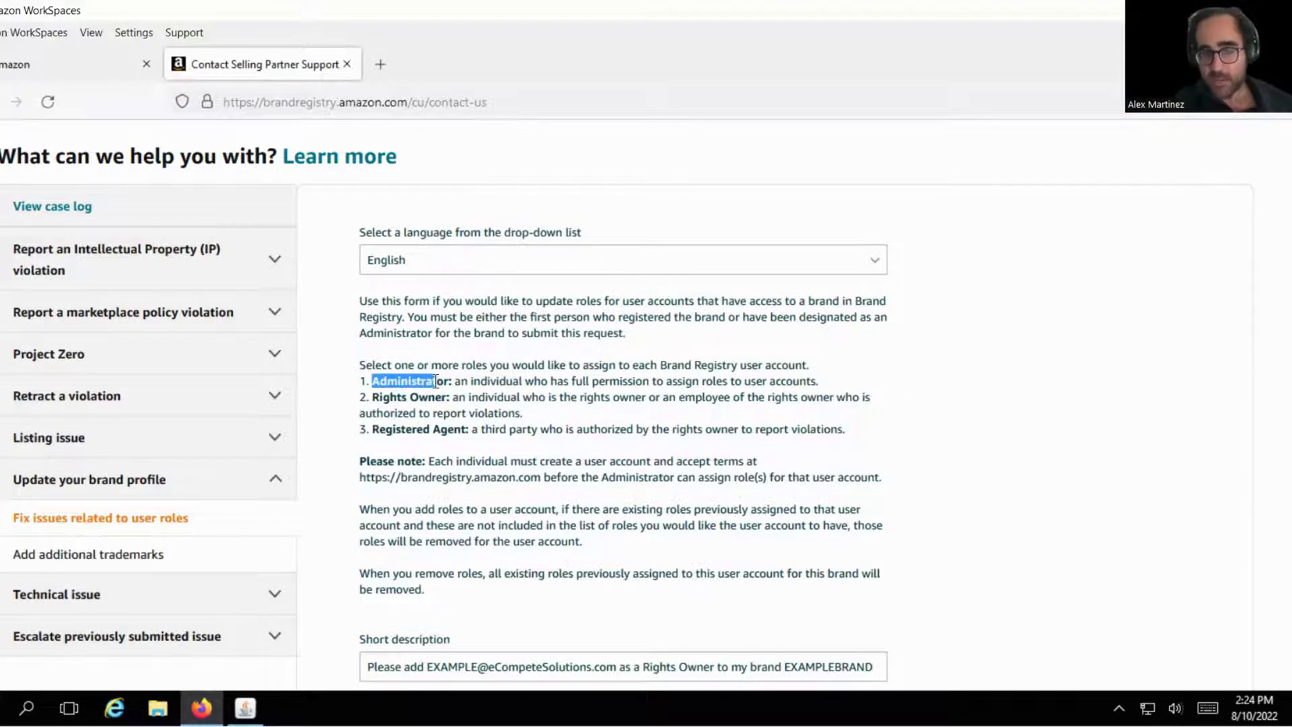
- Review the Administrator and Rights Owner role definitions in the user-role request form, through to its remaining fields
left_click(385, 394)
left_click_drag(371, 397, 419, 393)
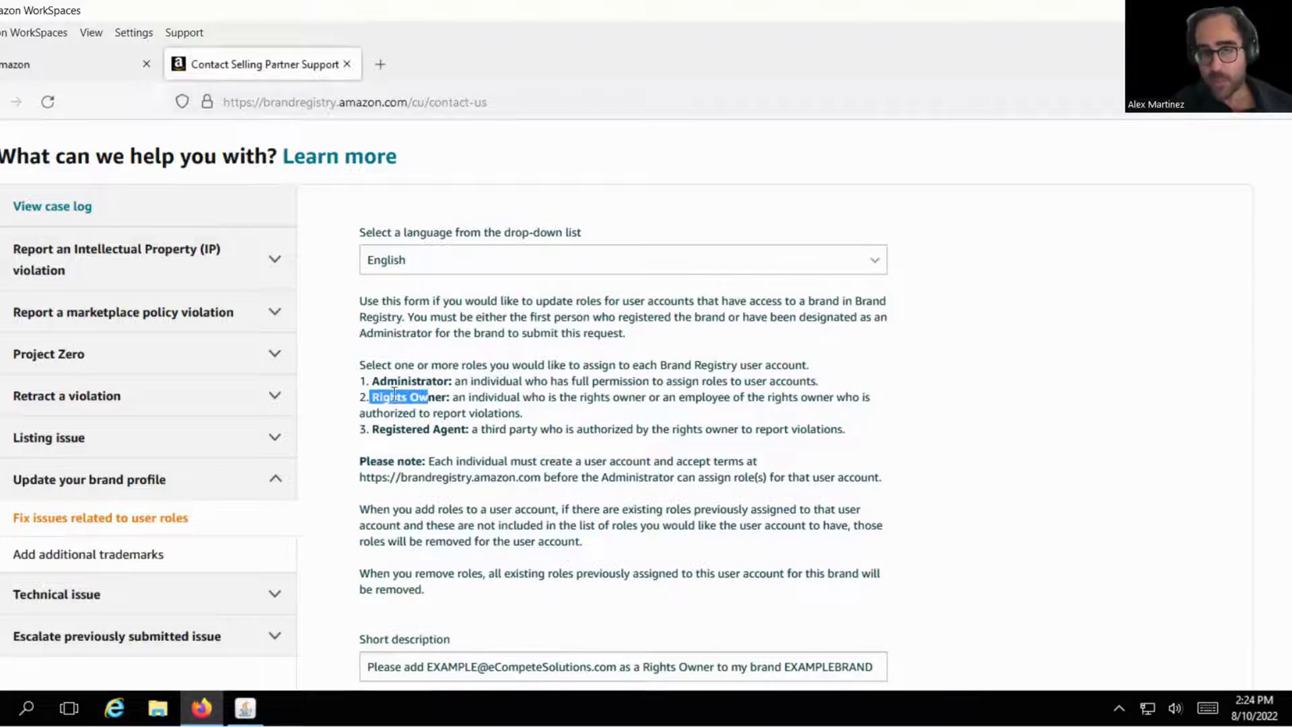
scroll(511, 451, "down", 5)
scroll(511, 430, "down", 3)
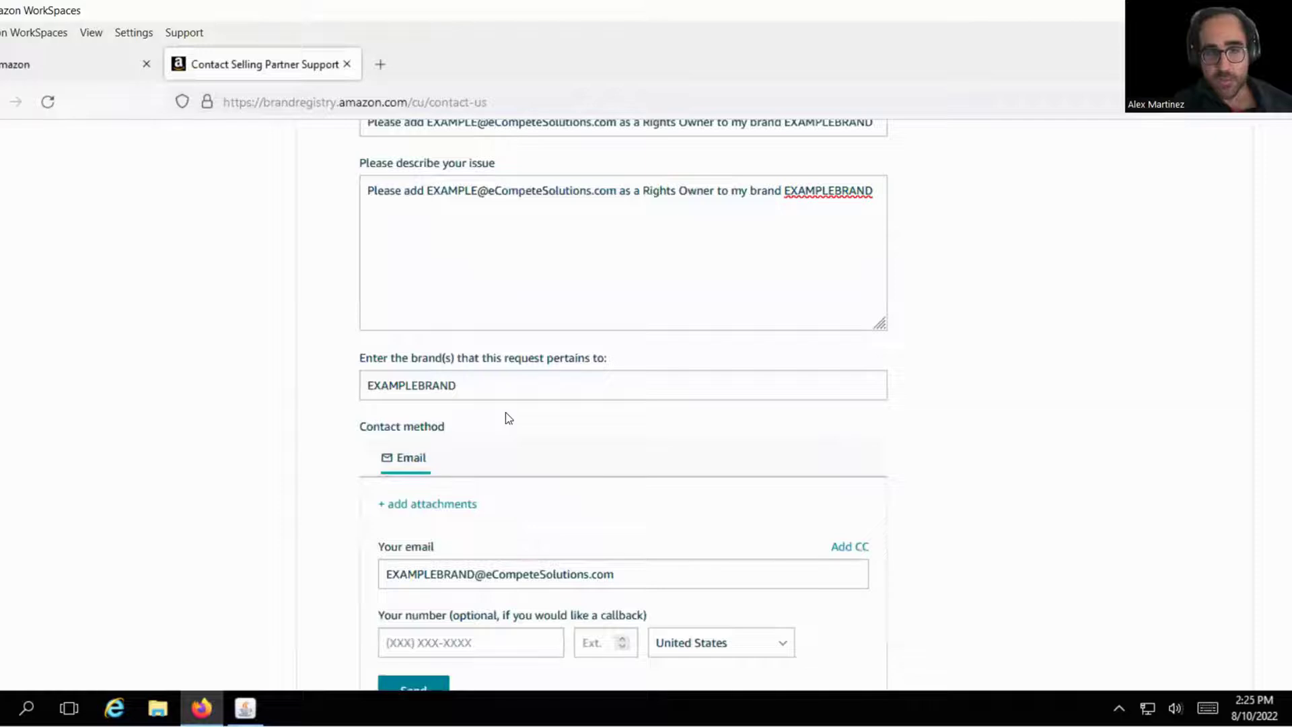
- Examine the request form's short description, issue description, brand and contact e-mail fields
scroll(498, 401, "up", 2)
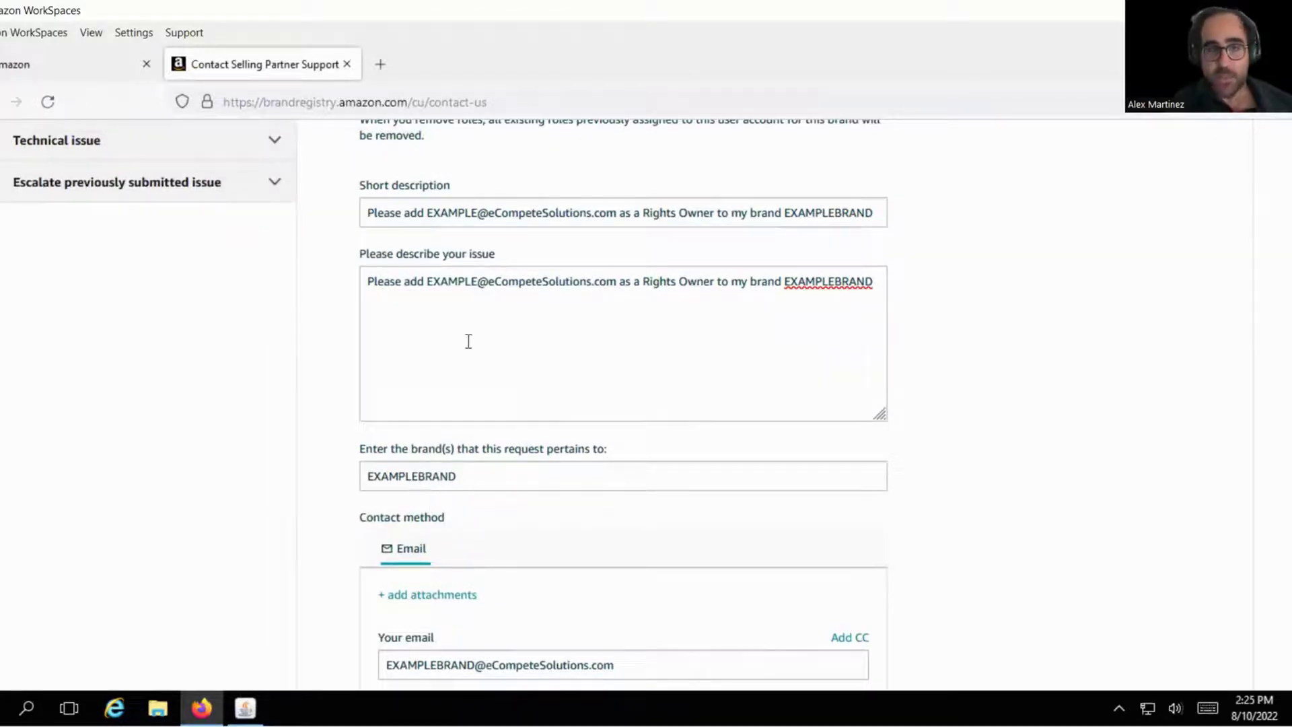
left_click(379, 215)
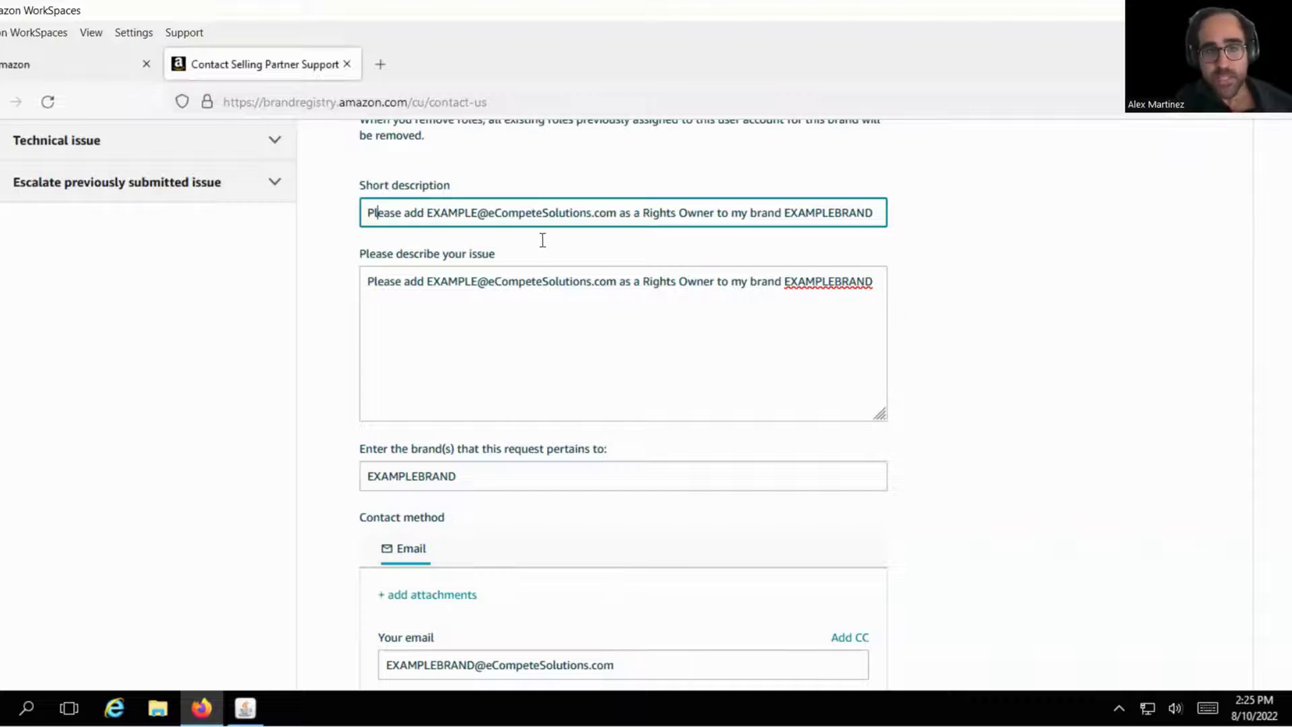
left_click_drag(374, 283, 865, 283)
left_click(559, 364)
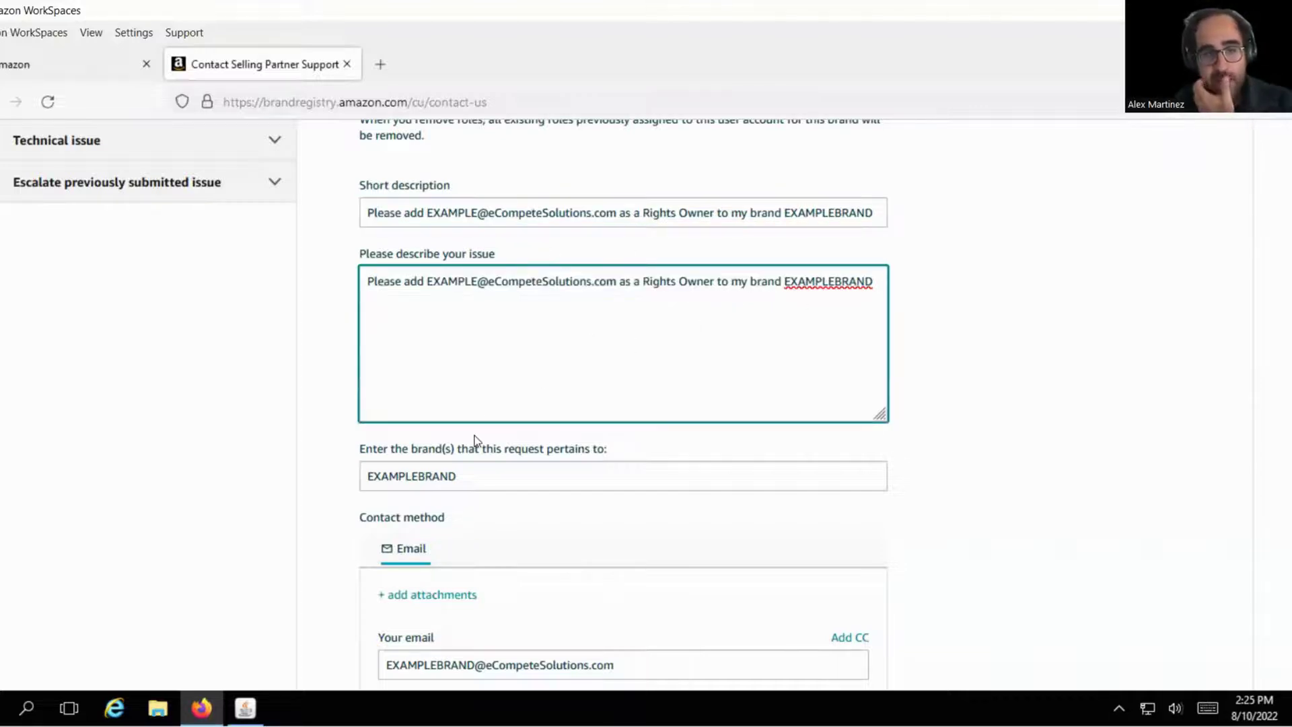
left_click_drag(463, 481, 274, 427)
scroll(280, 428, "down", 1)
scroll(280, 428, "down", 3)
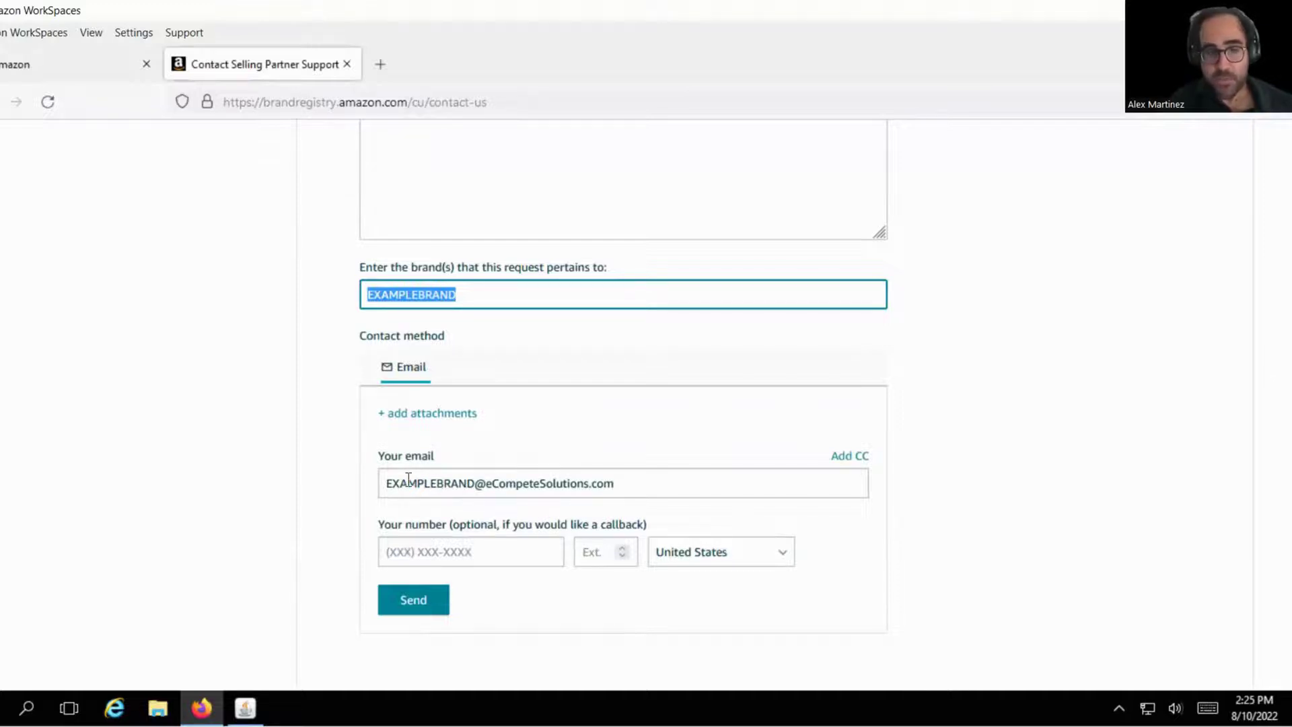
scroll(312, 427, "up", 4)
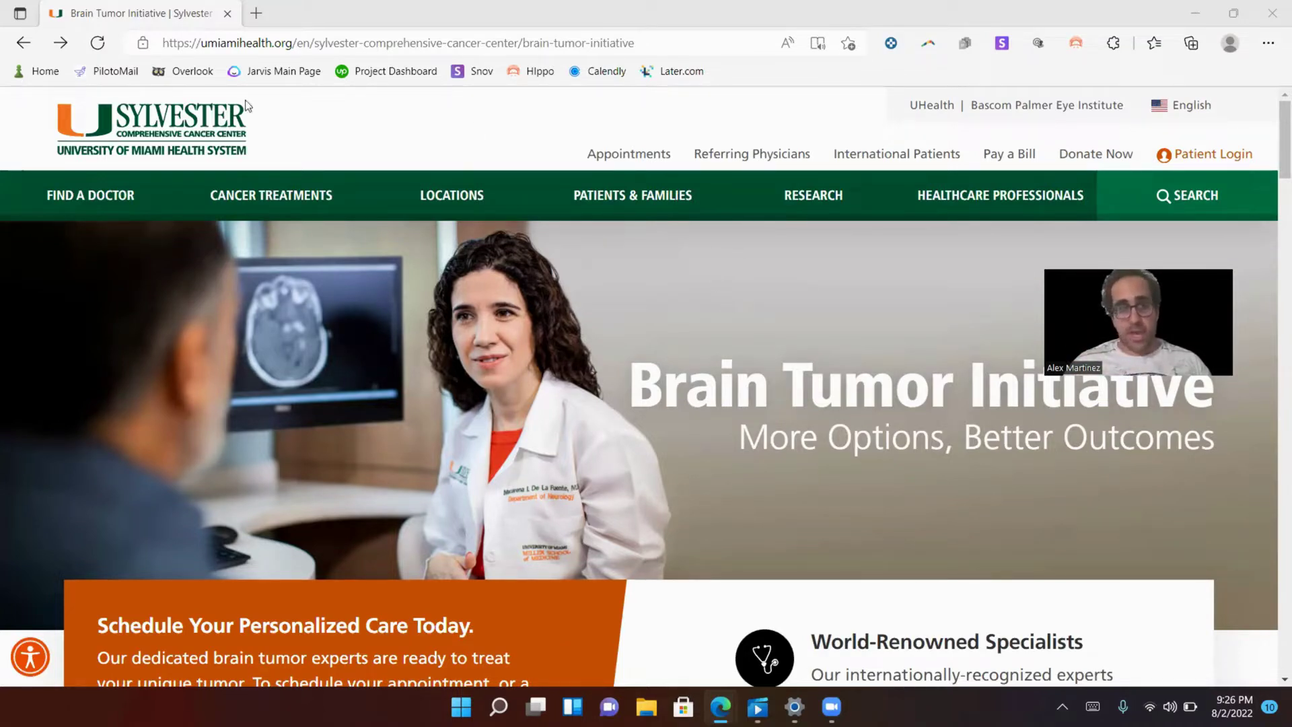
- Search Google for "university of miami brain tumor initiative" and open the Brain Tumor Initiative page of Sylvester Comprehensive Cancer Center
left_click(23, 42)
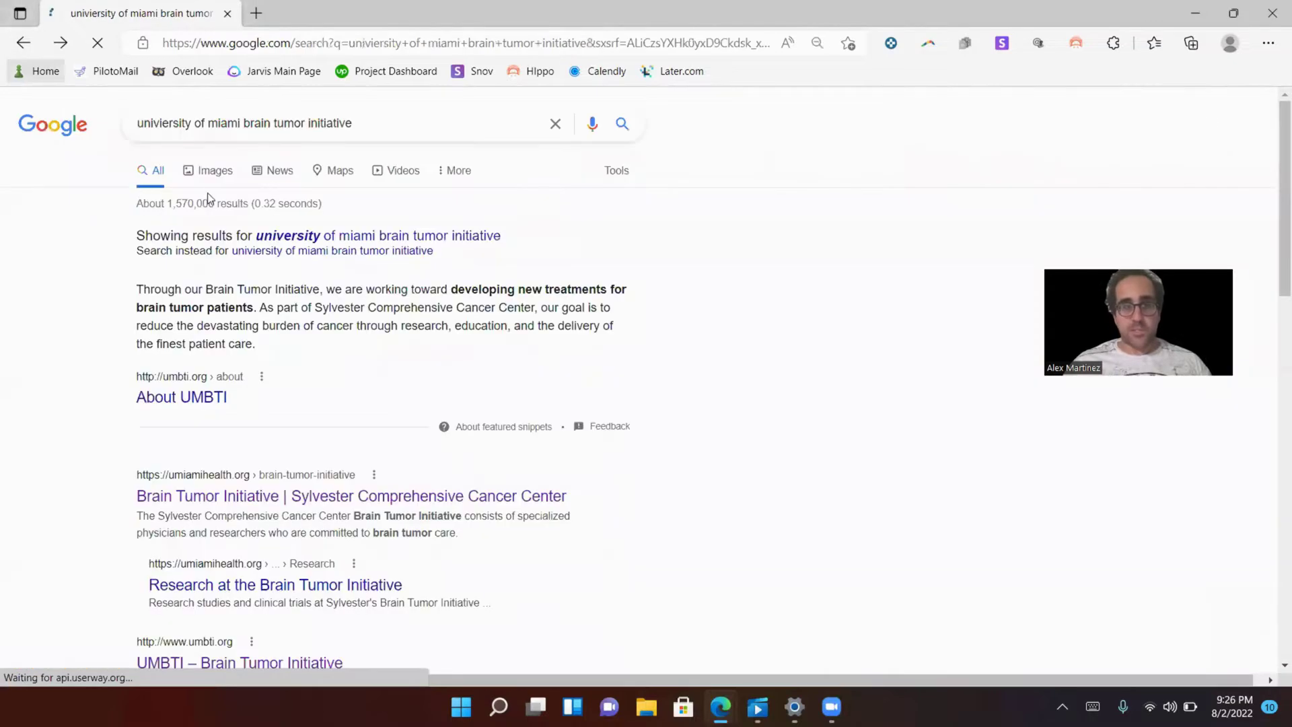
left_click(245, 124)
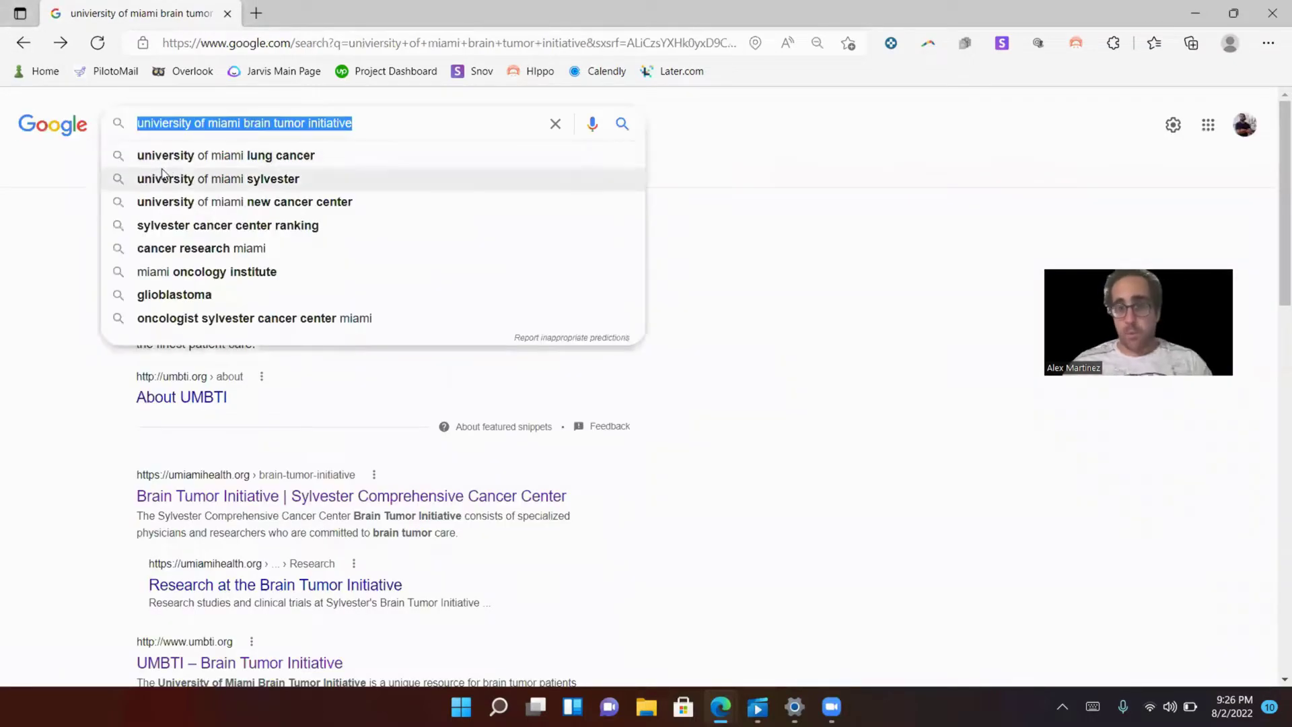
type("univer")
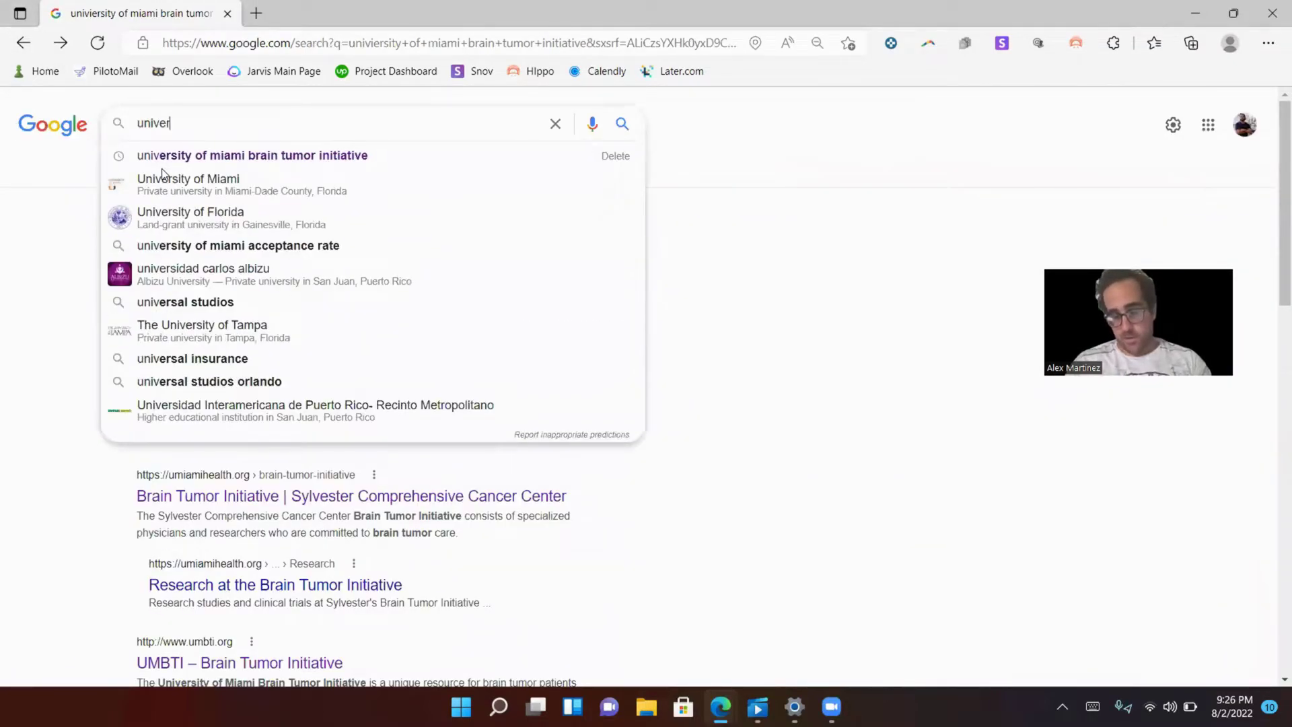
type("isty of miami brain t")
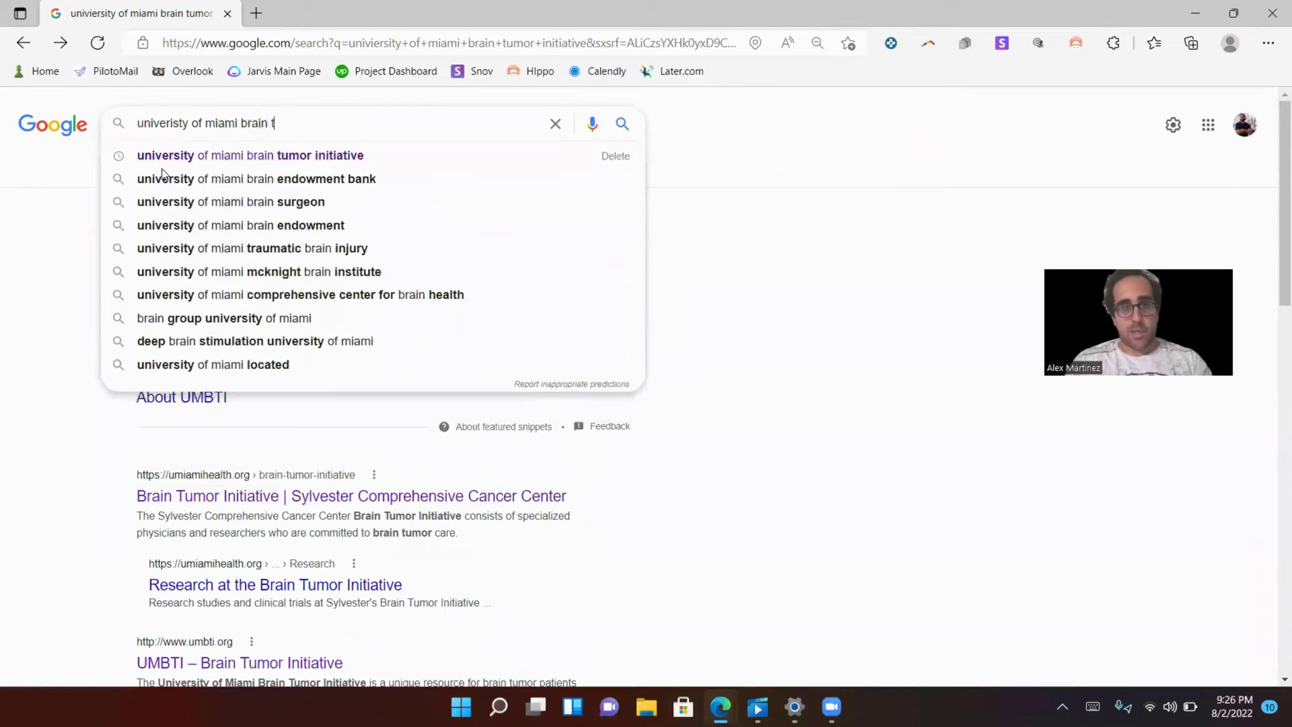
type(" umor inistiative")
key("Return")
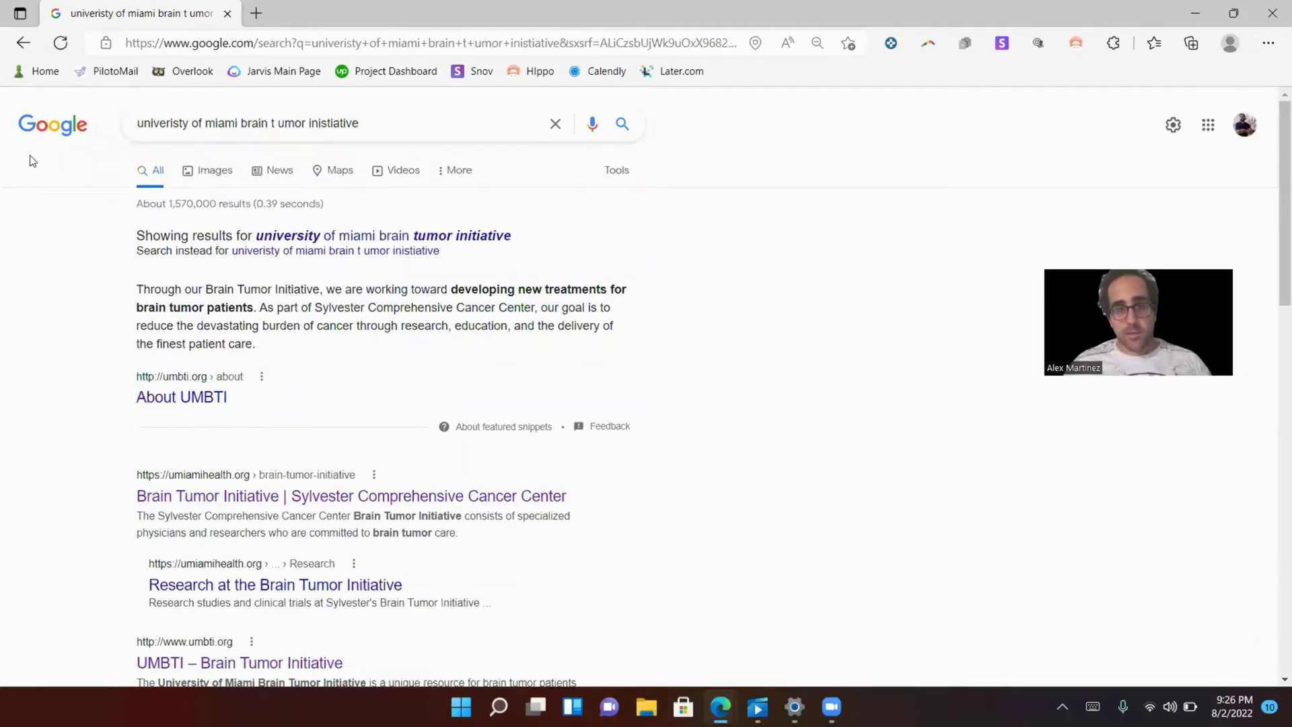
left_click(377, 237)
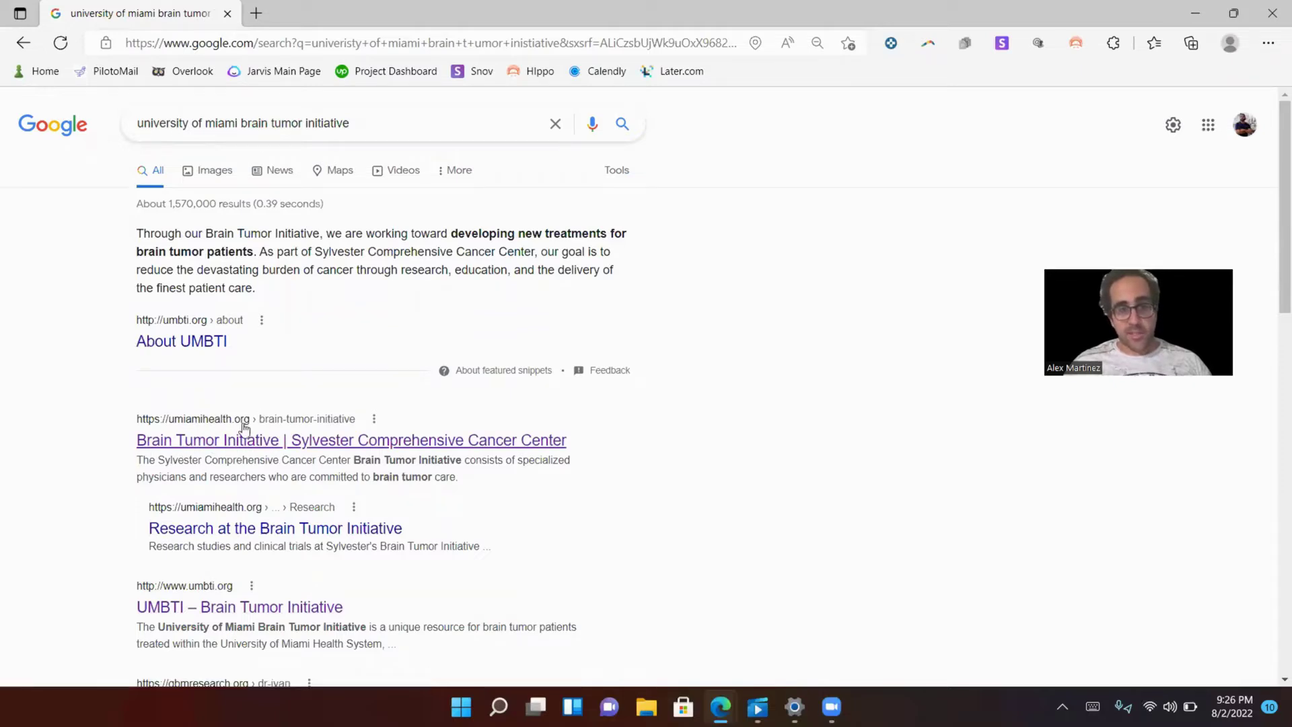
left_click(227, 445)
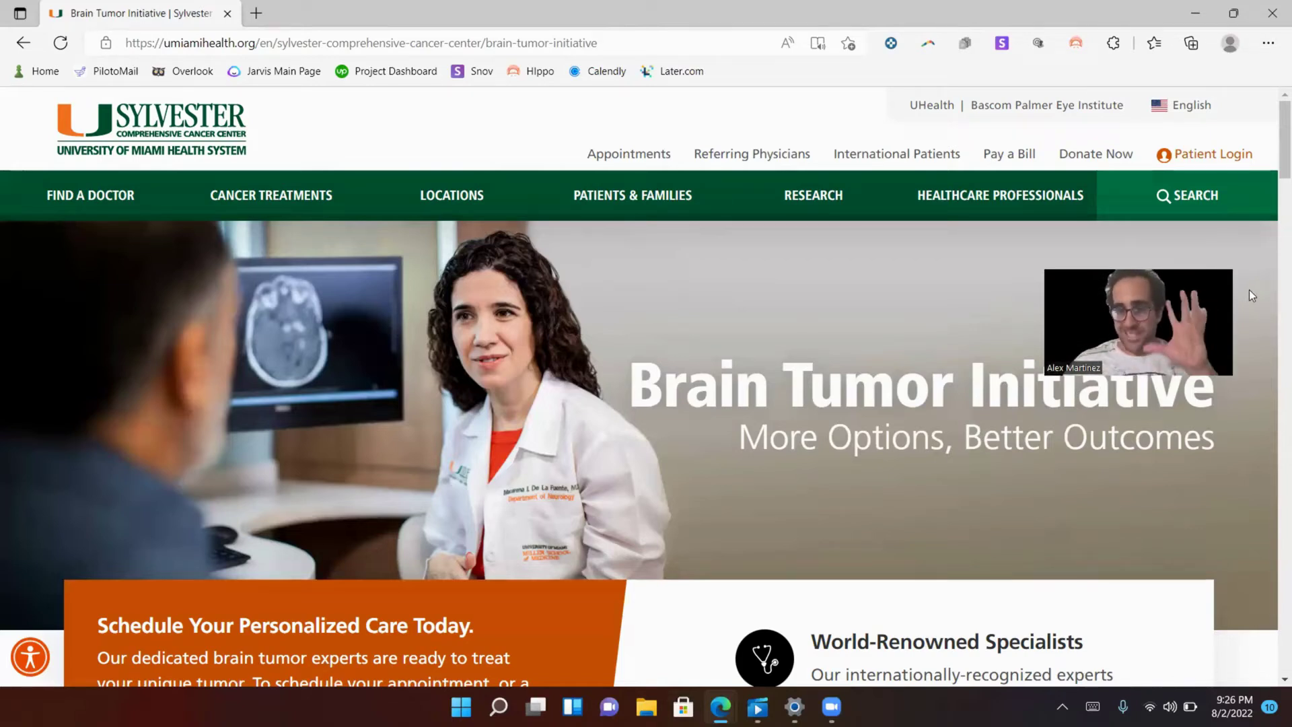
- Open Sylvester's Giving page through Donate Now and find the option to make an online donation to Sylvester programs
left_click(1088, 160)
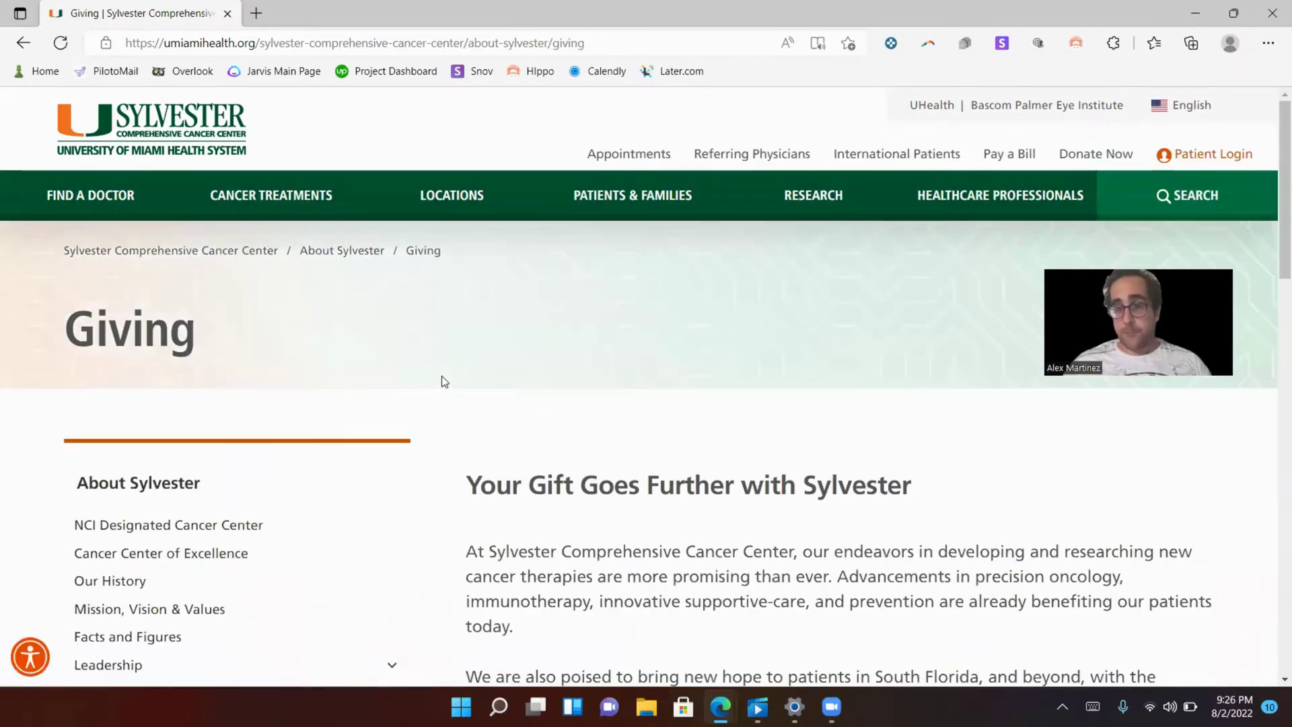
scroll(452, 371, "down", 3)
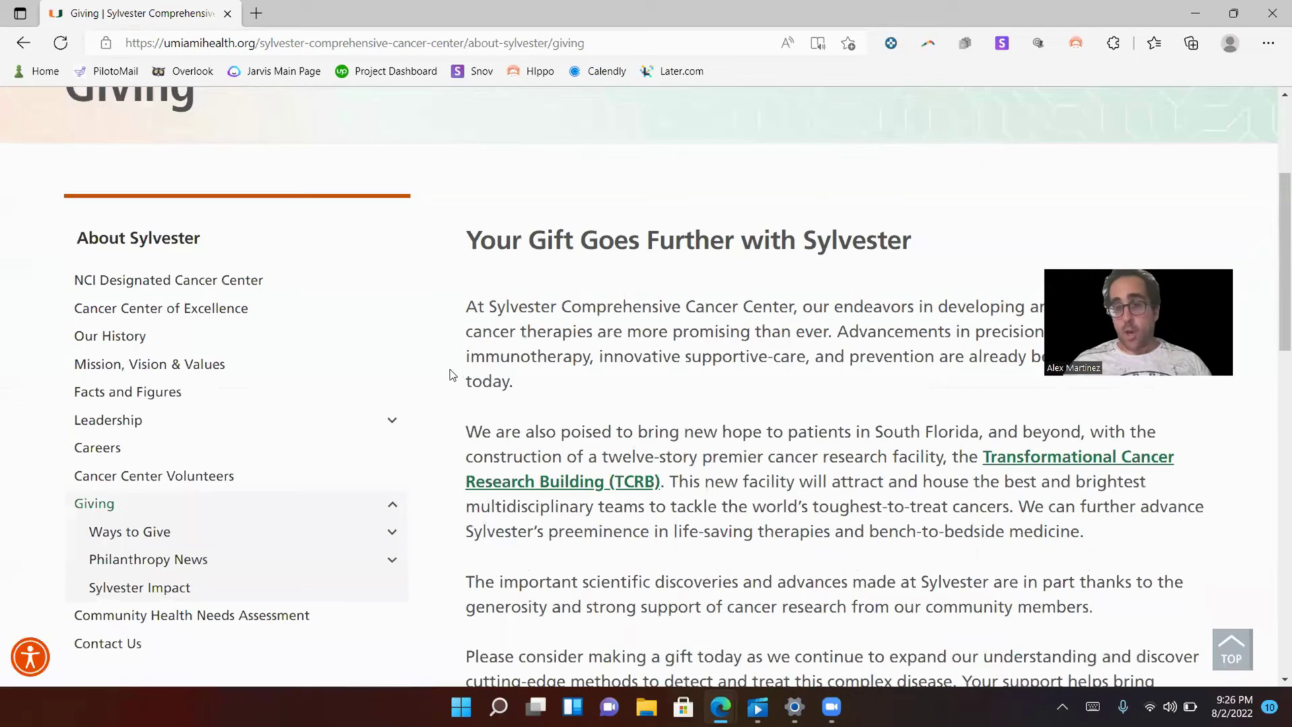
scroll(452, 374, "down", 2)
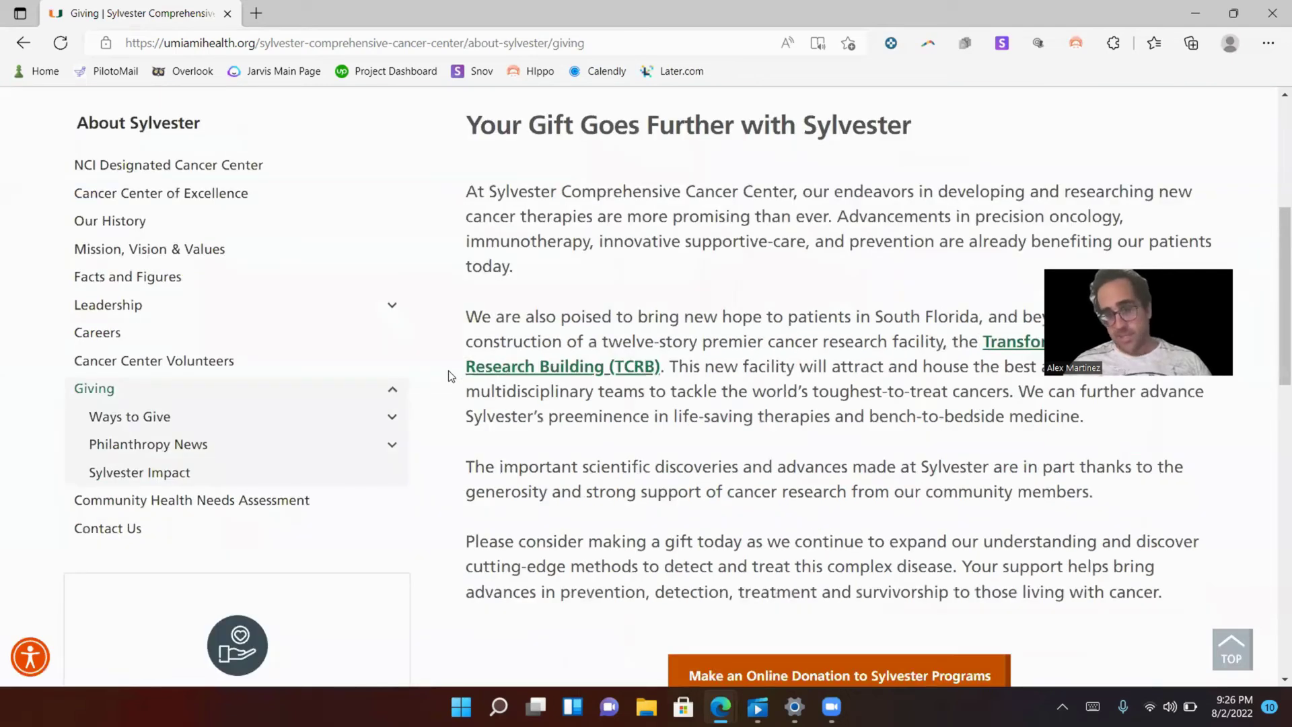
scroll(422, 344, "down", 1)
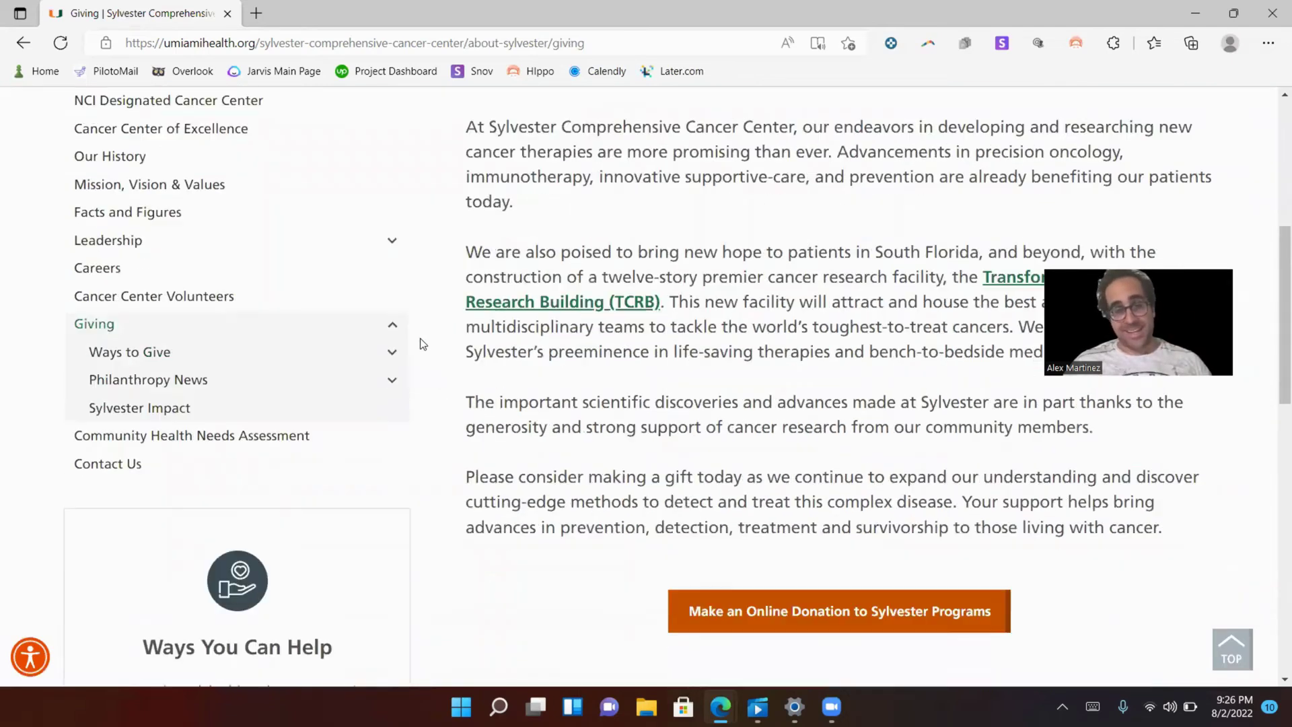
scroll(417, 343, "down", 2)
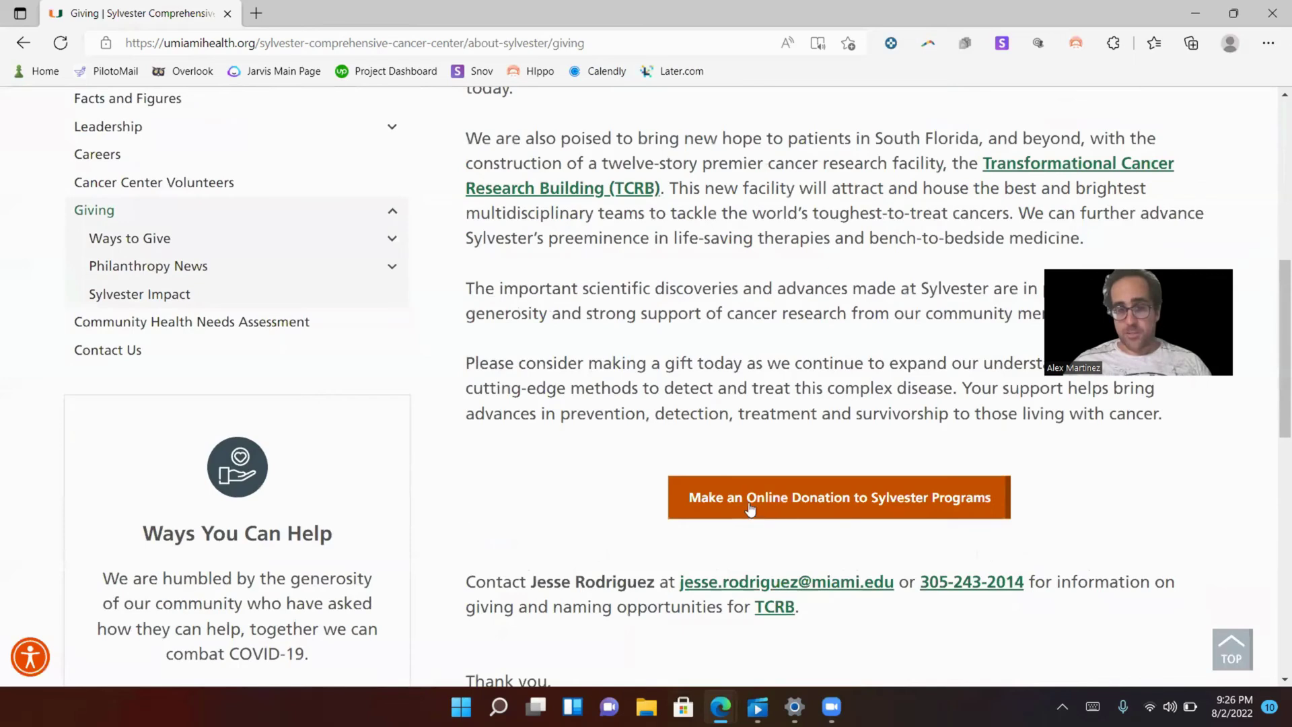
scroll(731, 357, "down", 1)
scroll(728, 342, "down", 2)
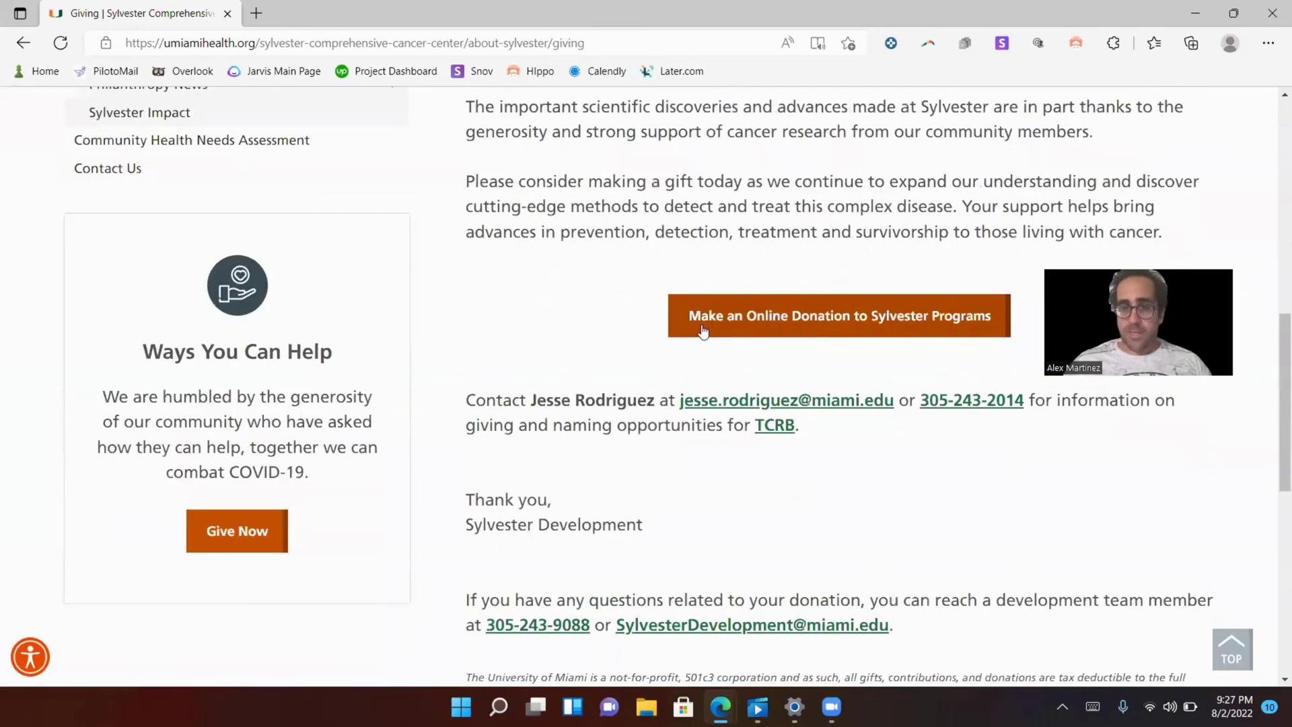